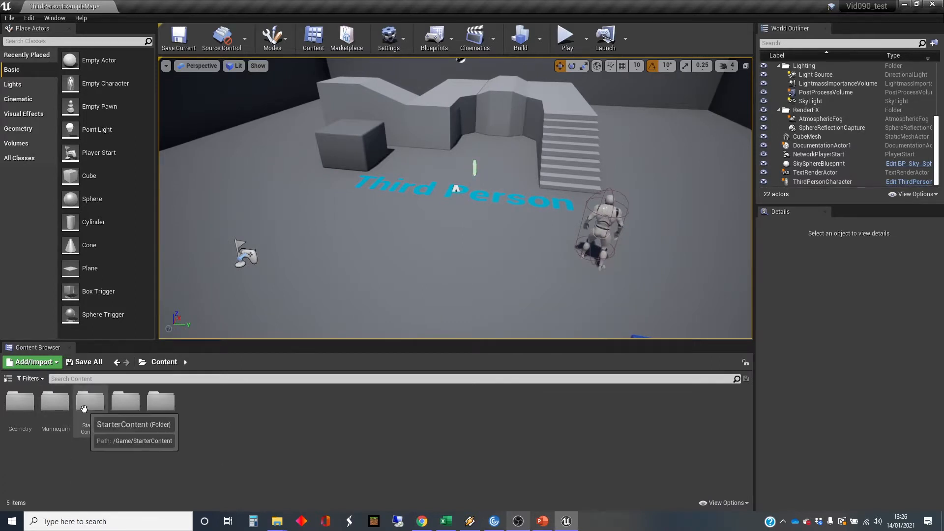
Open the StarterContent Props folder and place SM_Couch on the floor beside the third-person character.
double_click(90, 401)
double_click(261, 408)
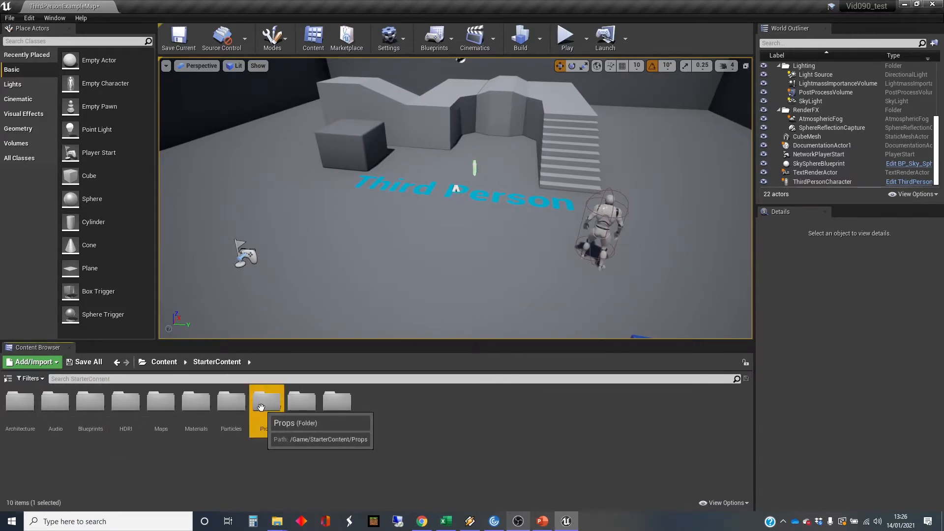
mouse_move(314, 271)
right_mouse_down()
mouse_move(334, 272)
mouse_move(312, 274)
right_mouse_up()
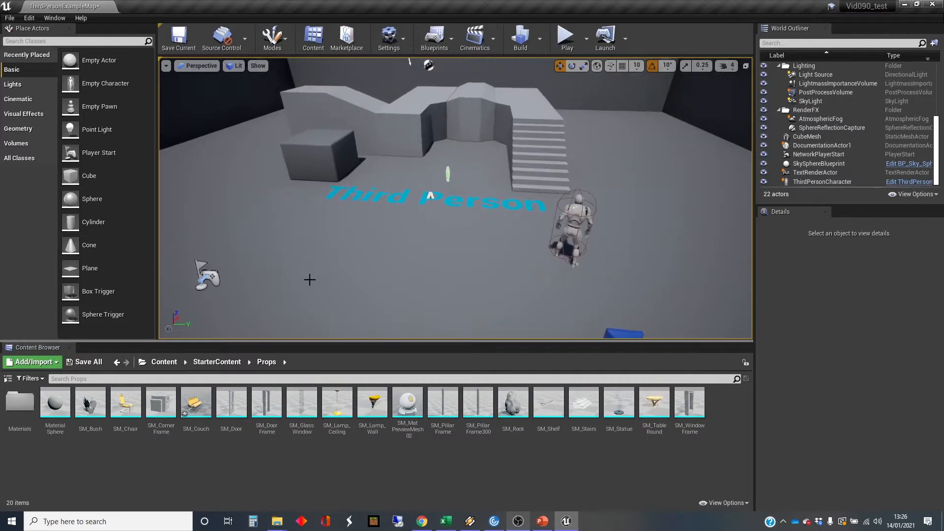
left_click_drag(196, 402, 634, 209)
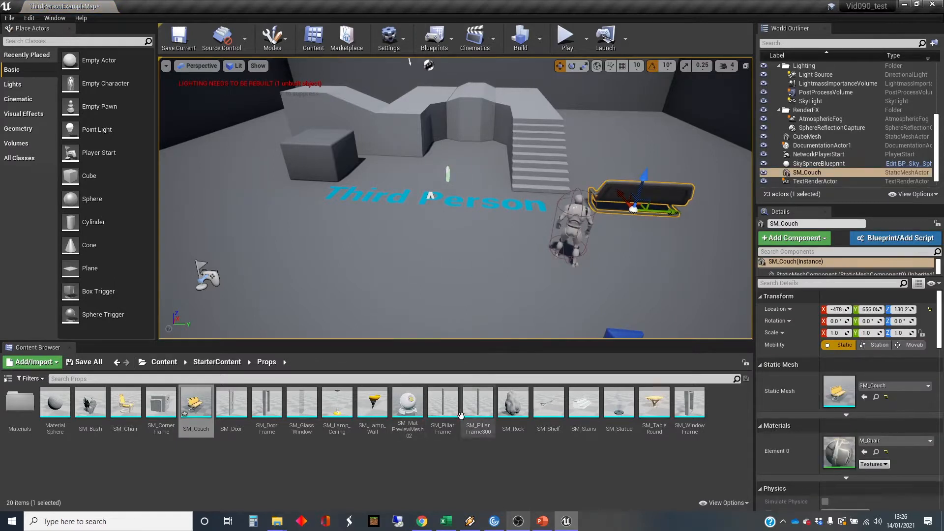
Place SM_MatPreviewMesh_02 from the Props folder on the floor, on the opposite side of the character from the couch.
left_click_drag(410, 401, 418, 220)
right_click_drag(417, 220, 378, 249)
key("d")
key("w")
key("d")
key("w")
key("a")
key("a")
key("s")
key("w")
key("a")
key("d")
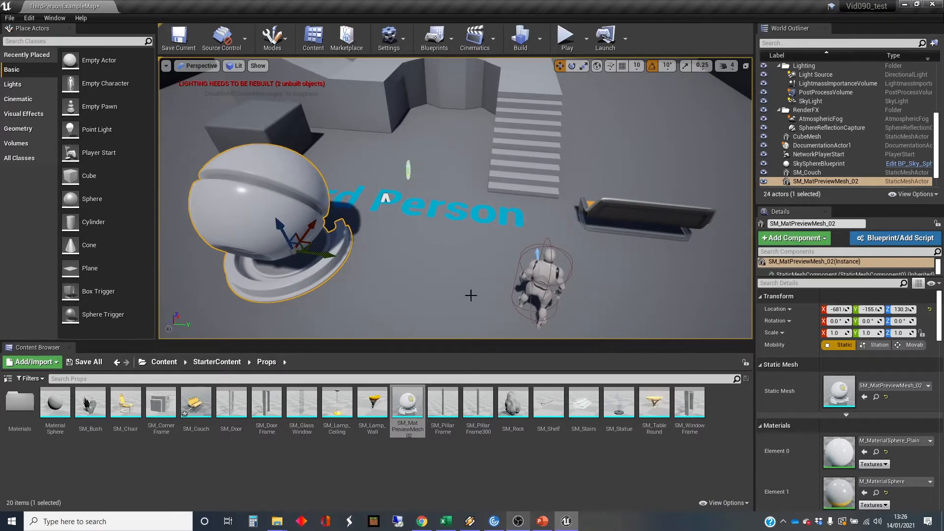
Play the level and run the character up against the material preview mesh to test its collision.
left_click(566, 37)
left_click(535, 211)
key("w")
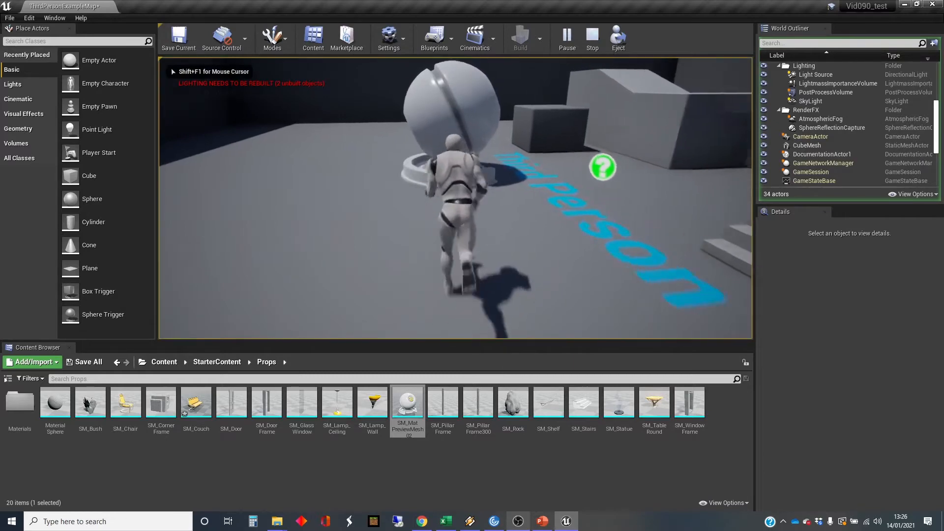
key("d")
key("w")
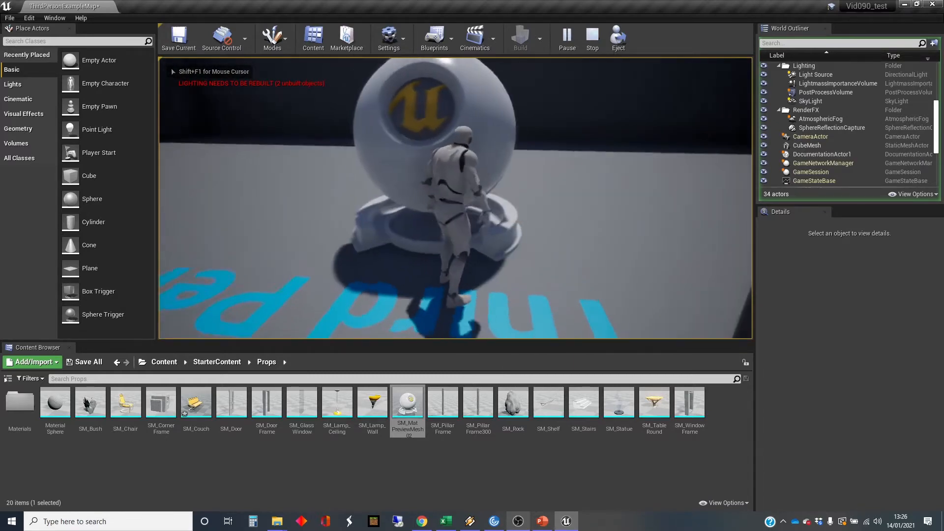
key("space")
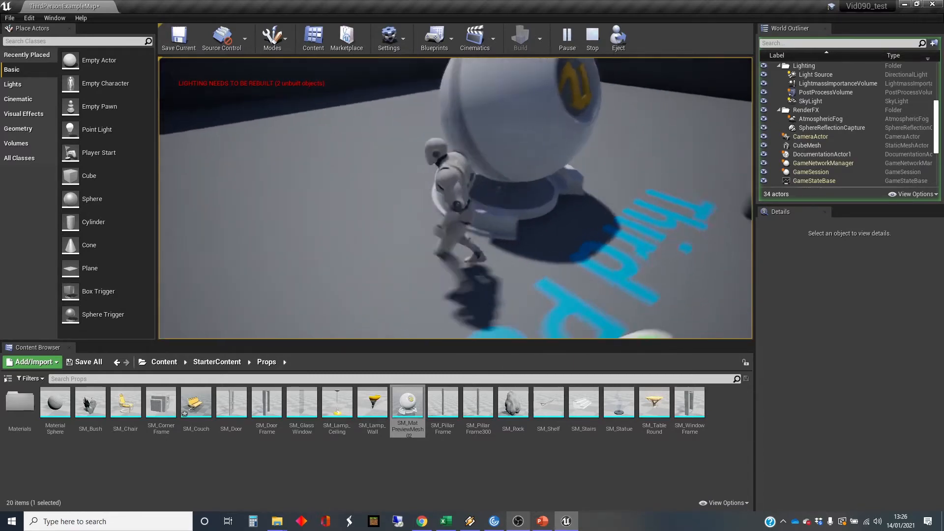
Run the character at the couch from several directions to test its collision, and end the play session.
key("d")
key("w")
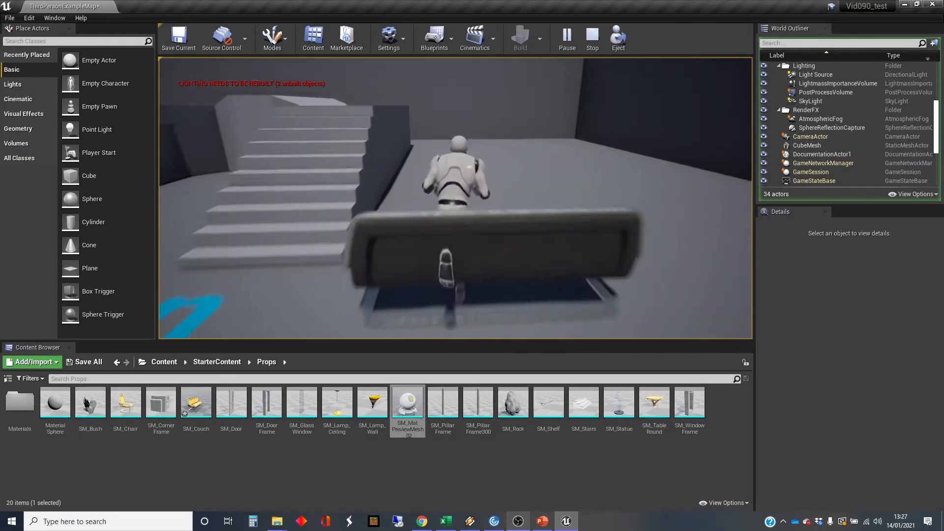
key("s")
key("d")
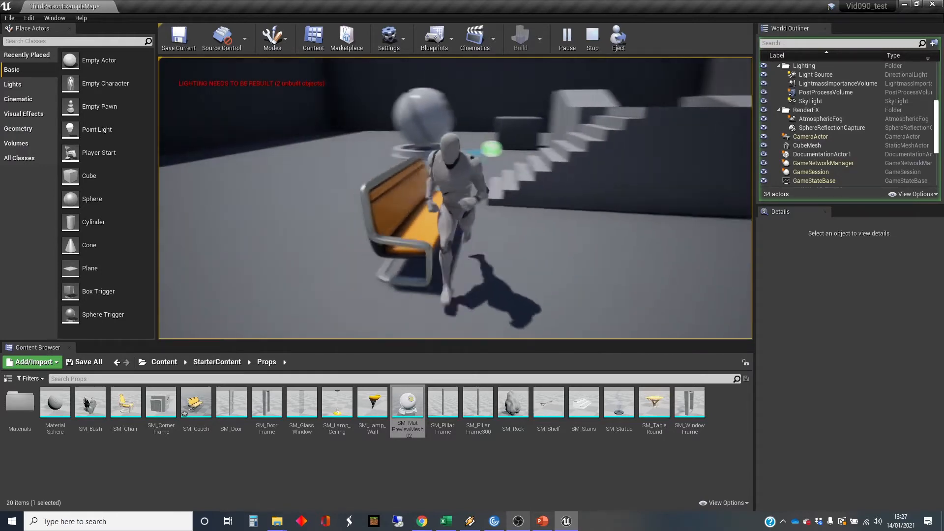
key("w")
key("s")
key("d")
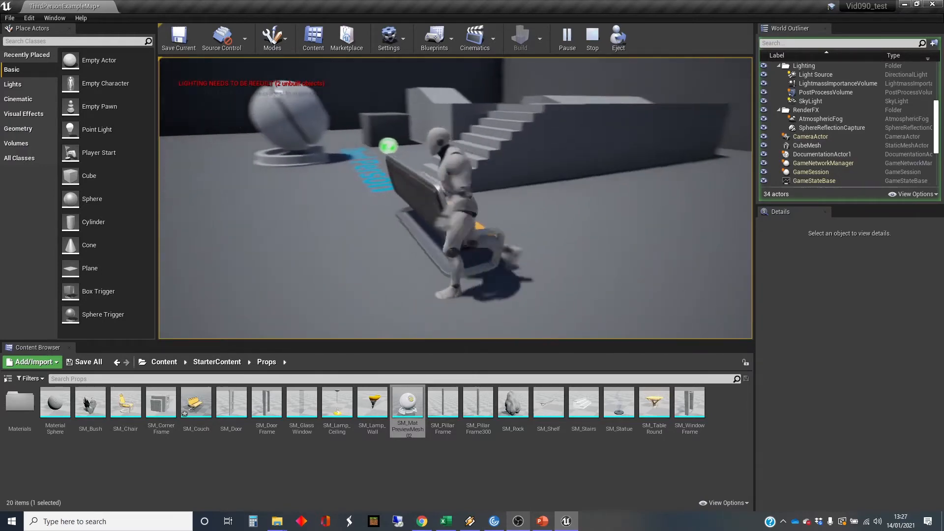
key("w")
key("d")
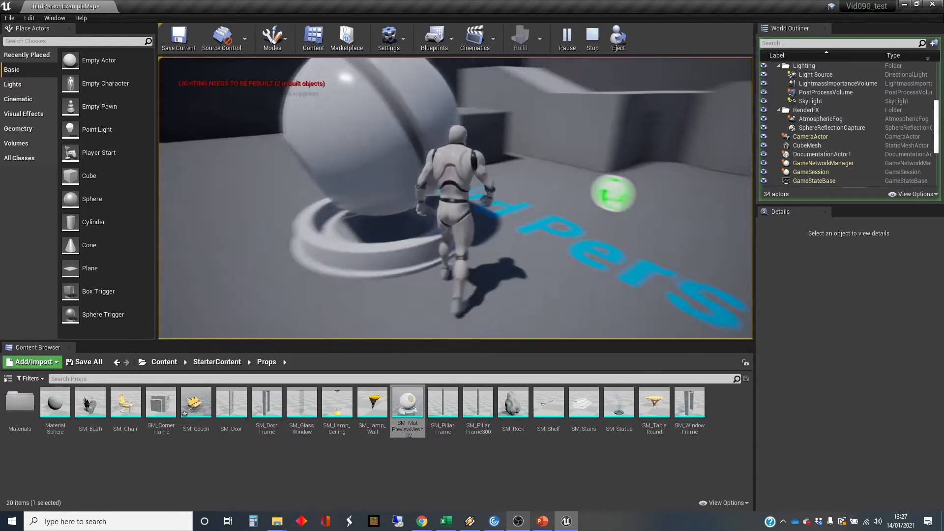
key("w")
key("a")
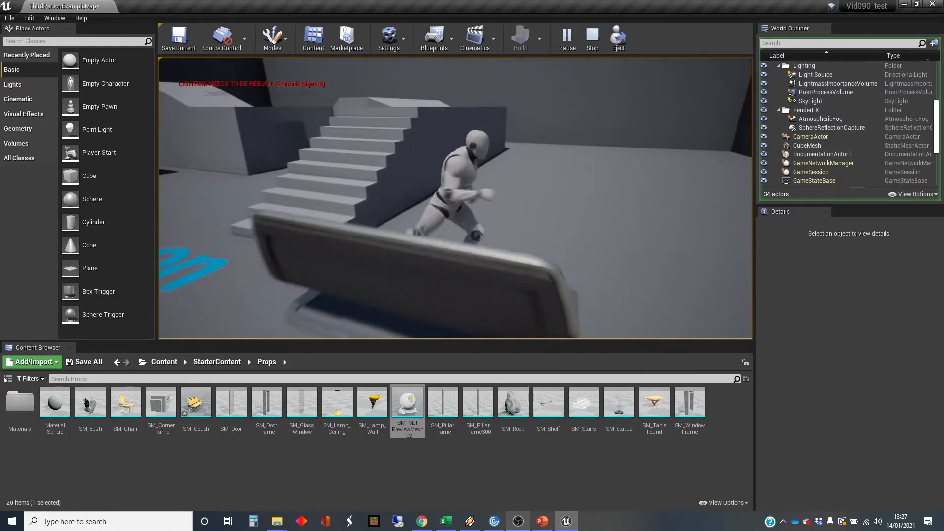
key("w")
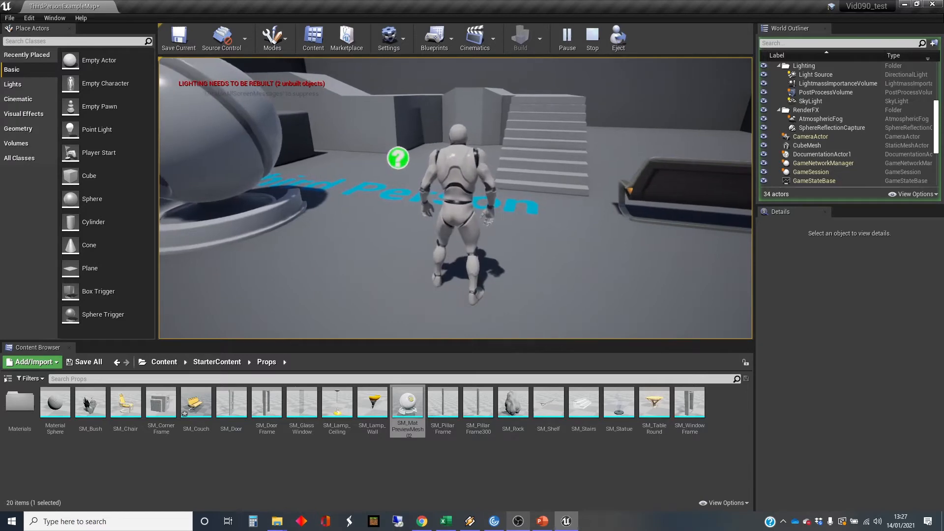
key("Escape")
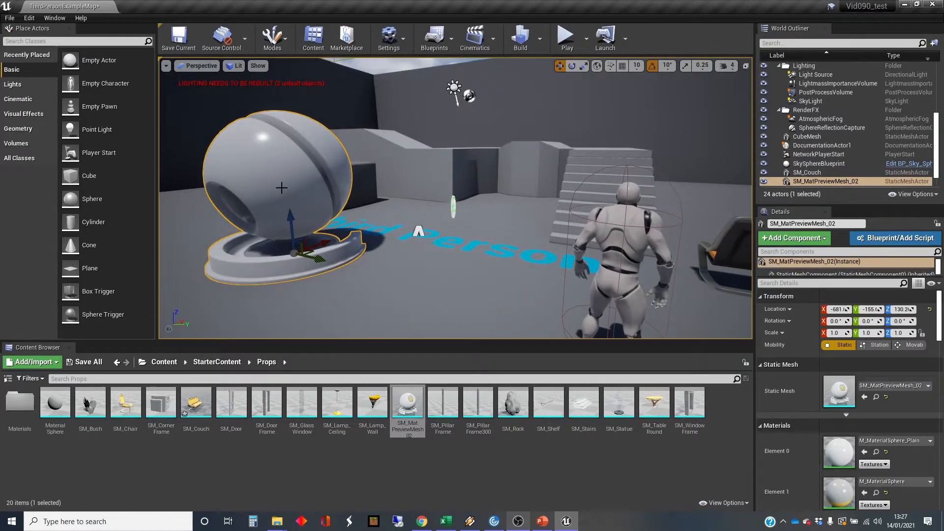
Select the couch in the level and view it together with the material preview mesh.
right_click_drag(281, 187, 350, 211)
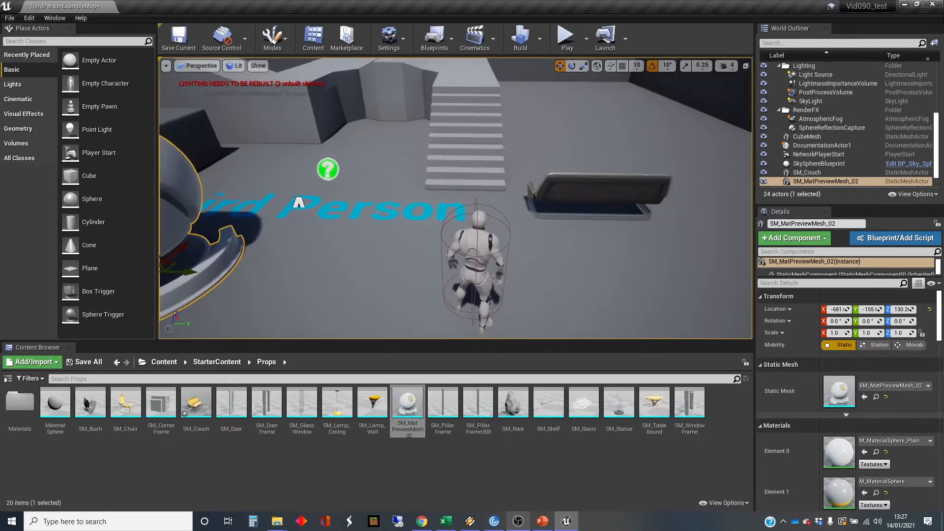
left_click(599, 193)
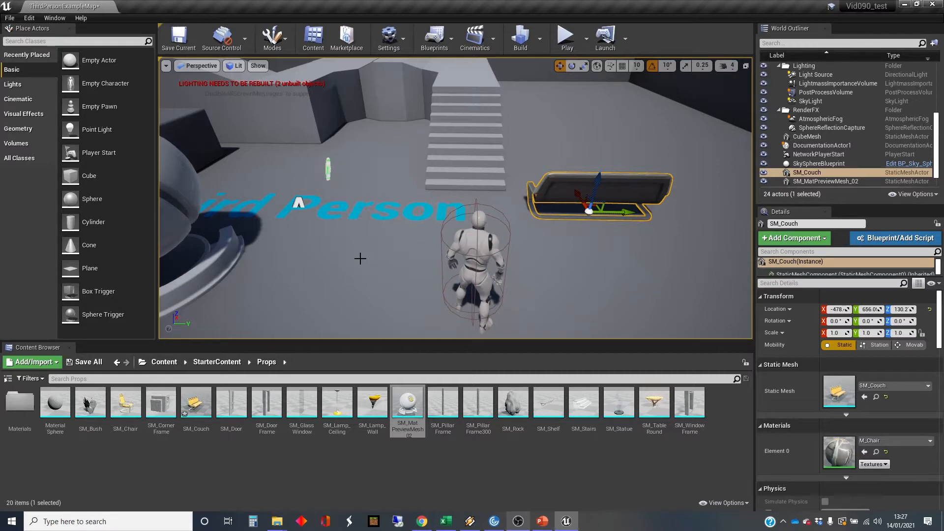
right_click_drag(360, 259, 325, 252)
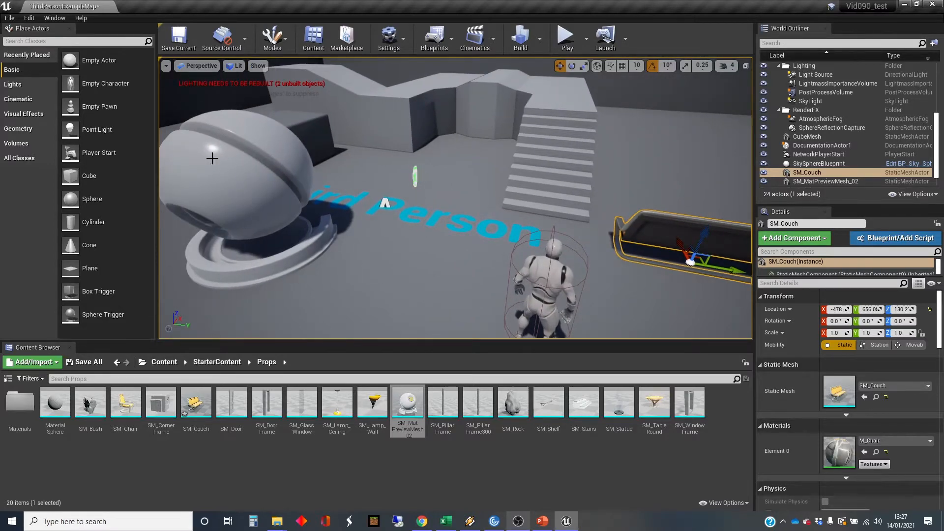
right_click_drag(337, 250, 346, 256)
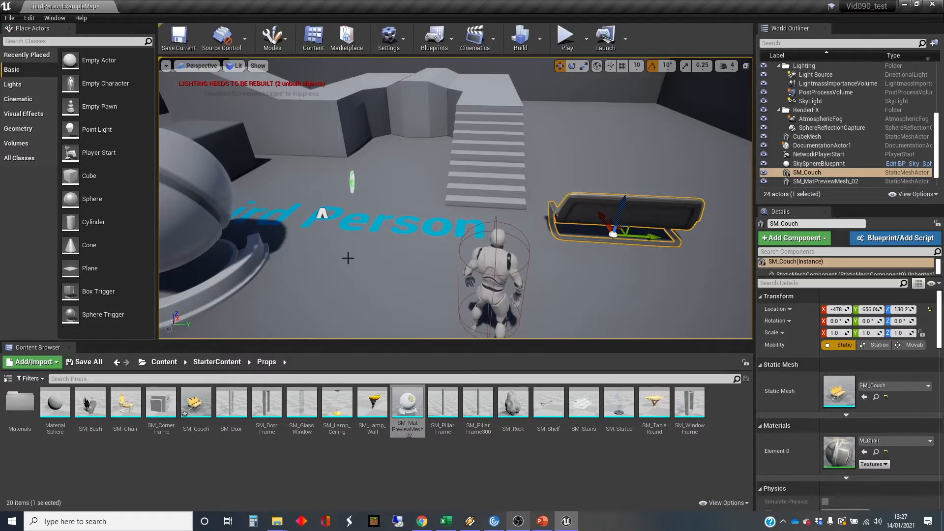
Open SM_MatPreviewMesh_02 in a maximized static mesh editor and view the whole model.
left_click(410, 408)
double_click(410, 408)
left_click_drag(458, 261, 484, 275)
left_click(817, 33)
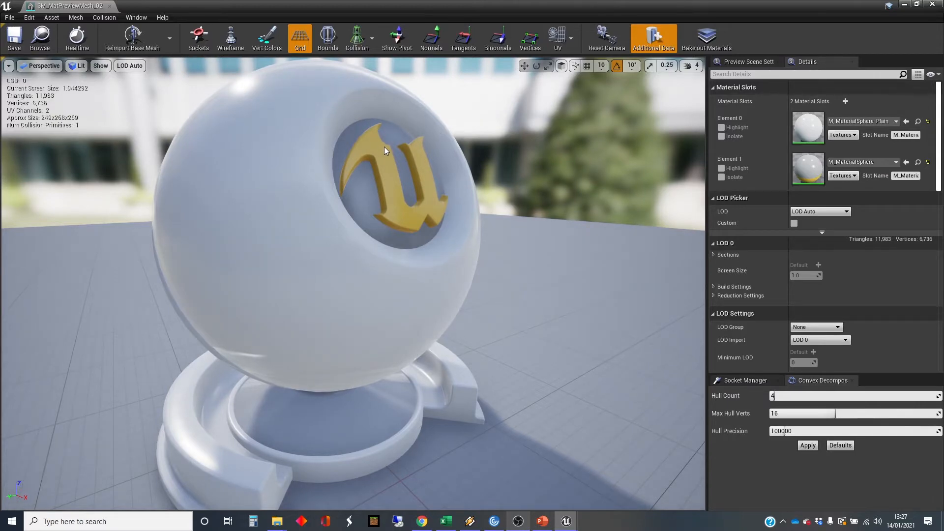
right_click_drag(353, 283, 346, 339)
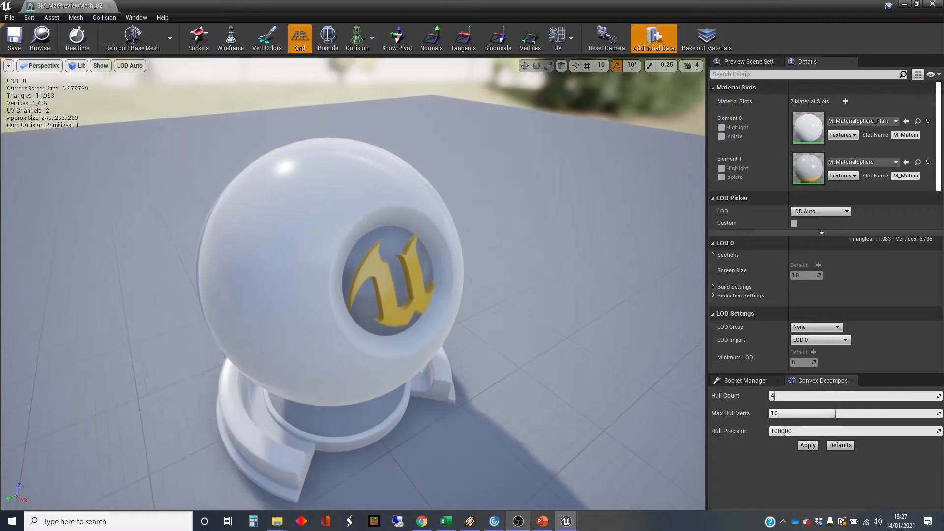
Show the Complex Collision of the material preview mesh and examine its wireframe up close and from around the sphere.
left_click(370, 40)
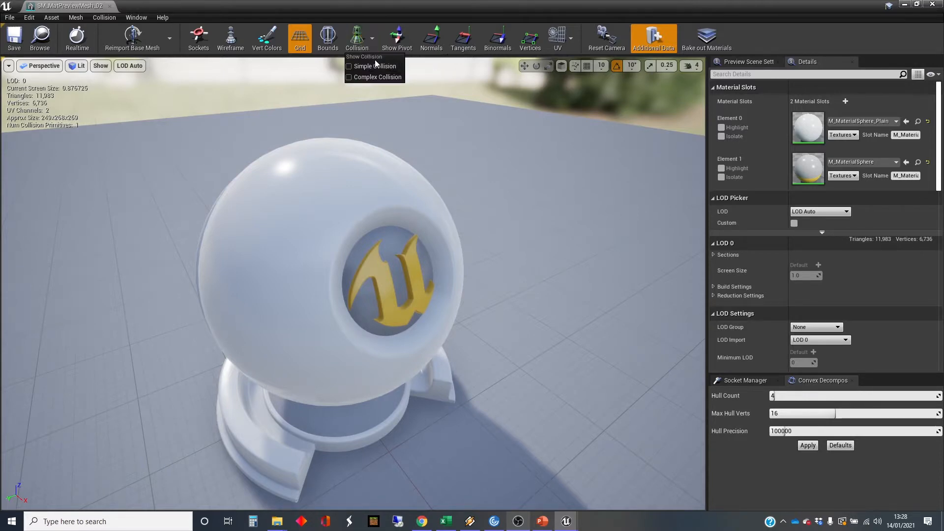
left_click(351, 78)
left_click_drag(330, 235, 249, 238)
right_click_drag(318, 269, 371, 292)
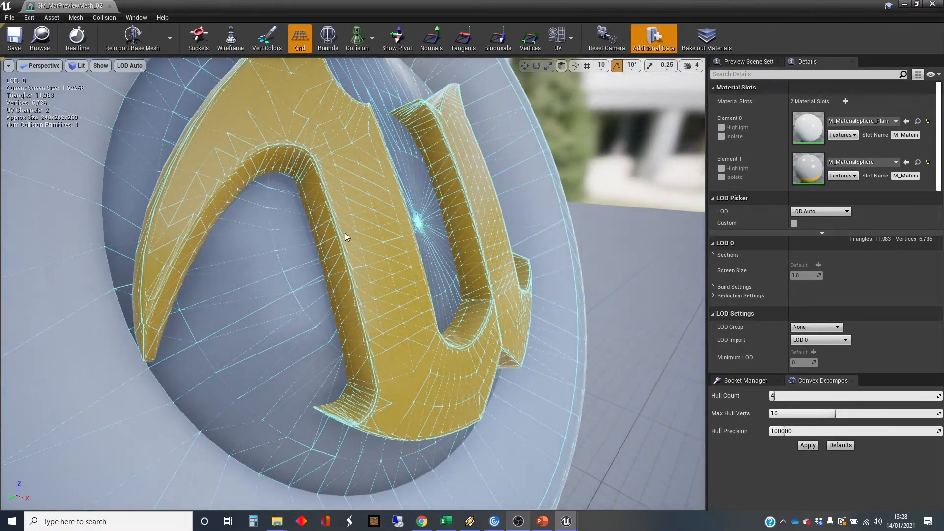
right_click_drag(389, 285, 354, 372)
left_click_drag(354, 372, 408, 276, "alt")
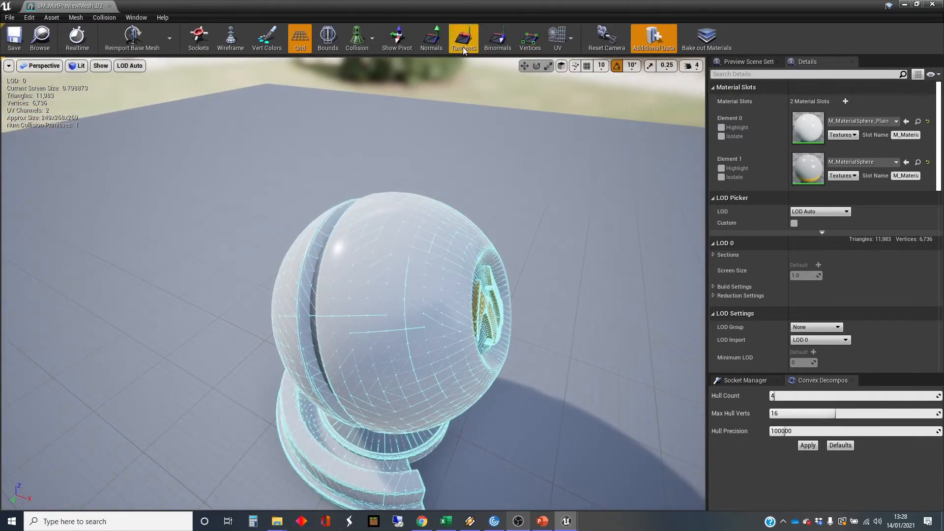
Turn on the Simple Collision display for the material preview mesh and examine its collision shape.
left_click(372, 51)
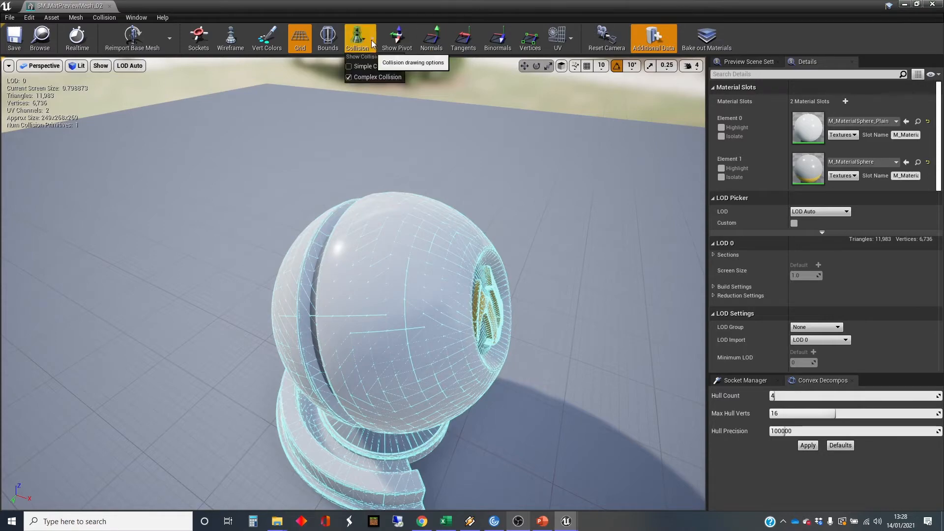
left_click(356, 66)
left_click_drag(375, 148, 364, 130)
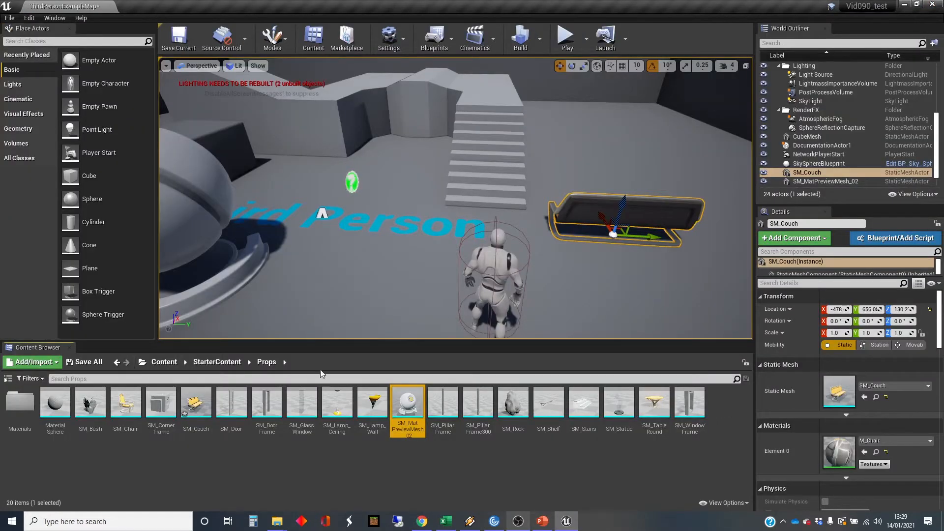
Open SM_Couch in the static mesh editor and check its Simple Collision and Complex Collision displays.
double_click(196, 404)
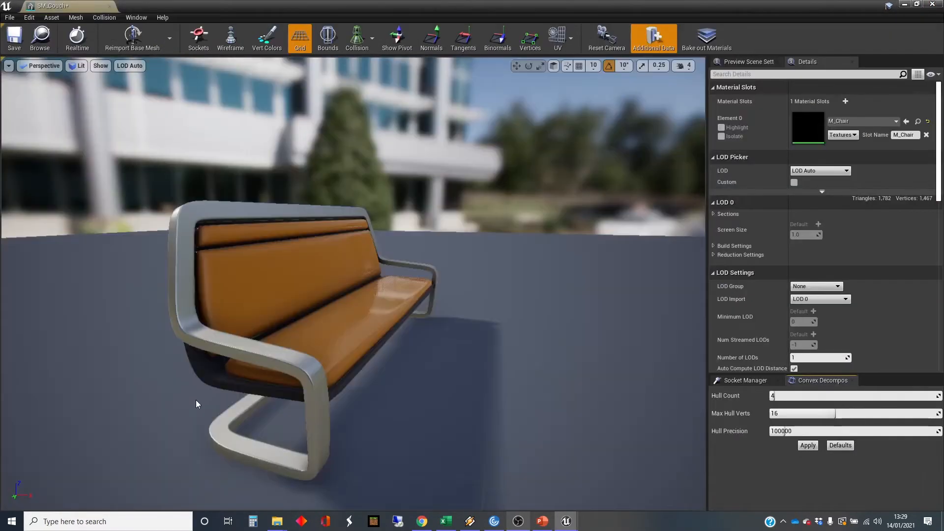
left_click(372, 43)
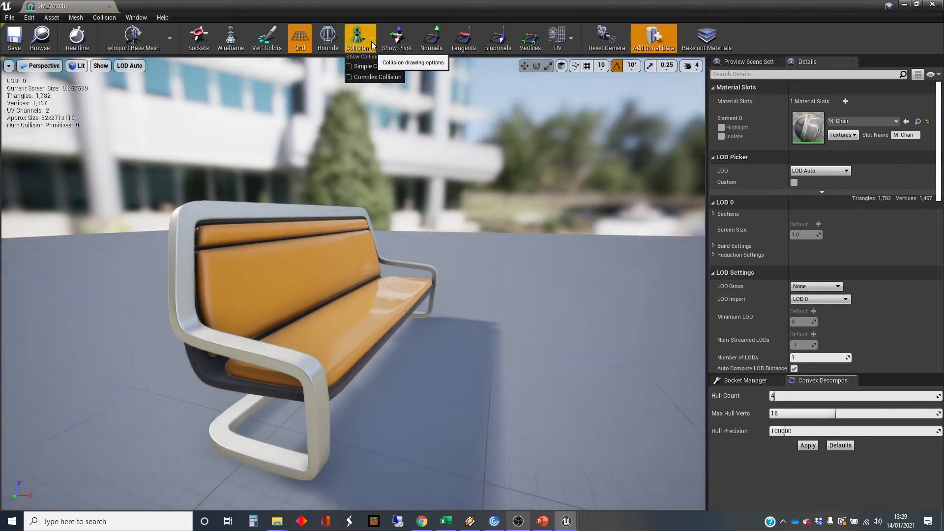
left_click(365, 65)
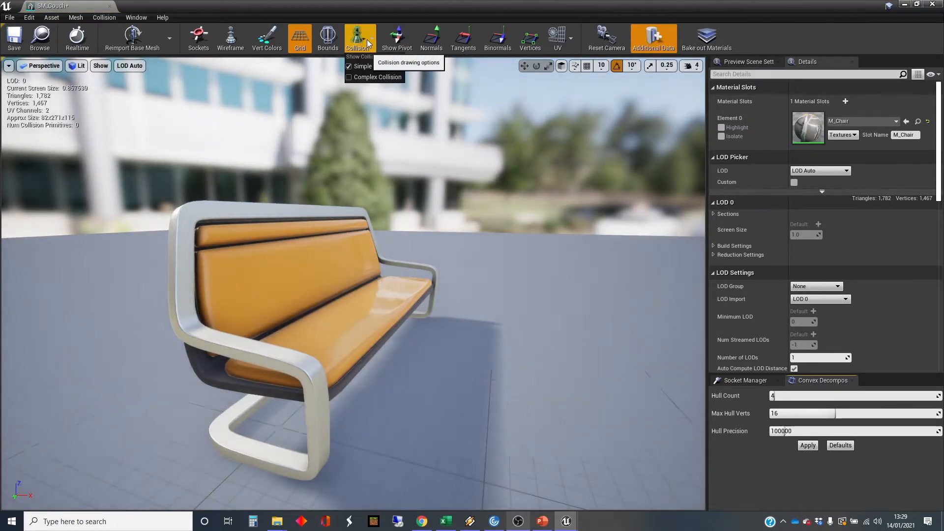
left_click(364, 66)
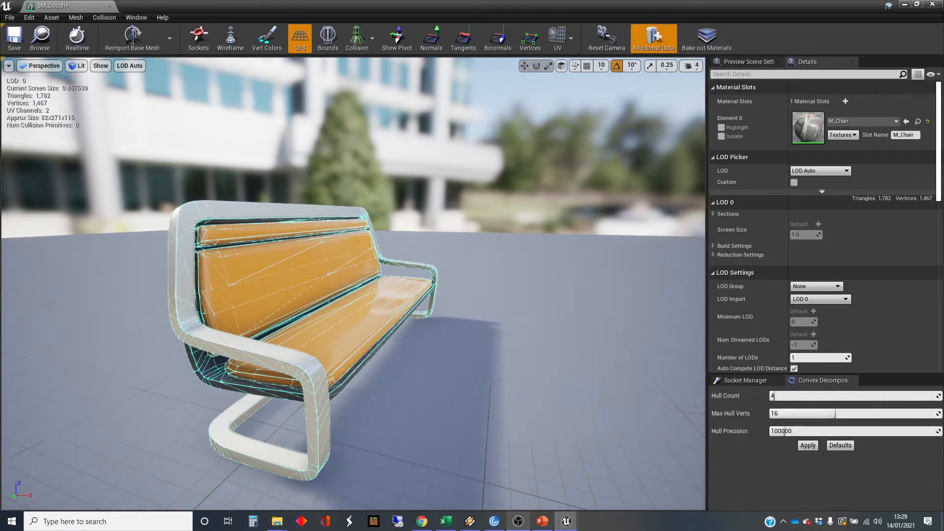
left_click_drag(266, 278, 354, 281)
mouse_move(354, 281)
right_mouse_down()
mouse_move(374, 344)
mouse_move(363, 359)
mouse_move(345, 305)
mouse_move(354, 293)
right_mouse_up()
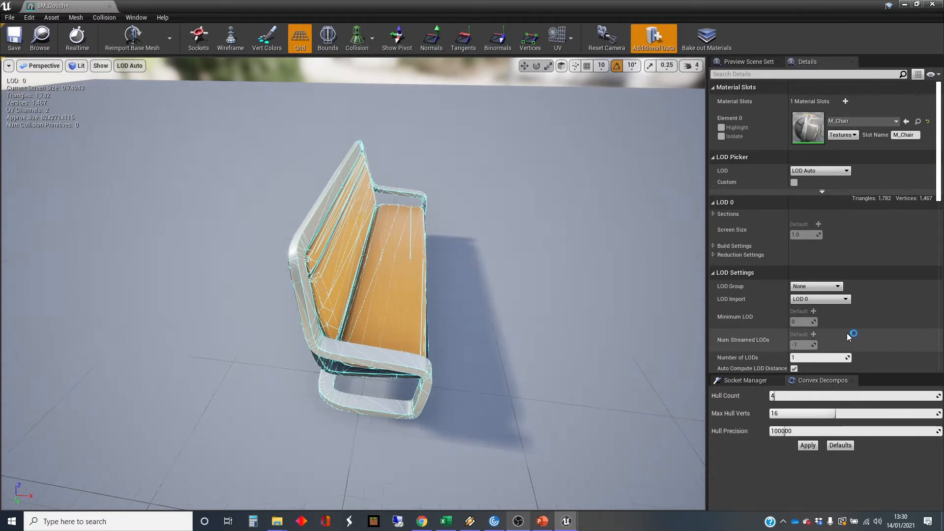
Set the couch's Collision Complexity to Use Complex Collision As Simple and save the mesh.
scroll(847, 309, "down", 1)
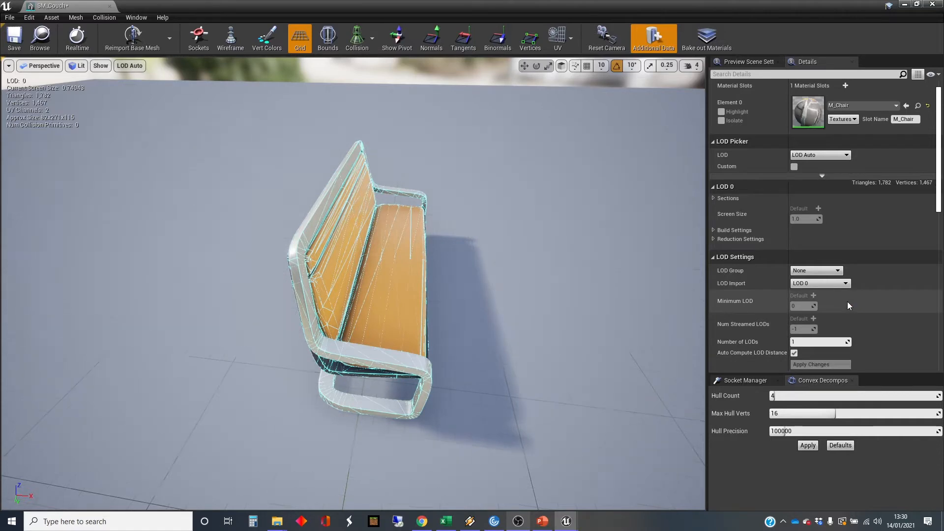
scroll(848, 306, "down", 5)
scroll(848, 305, "down", 3)
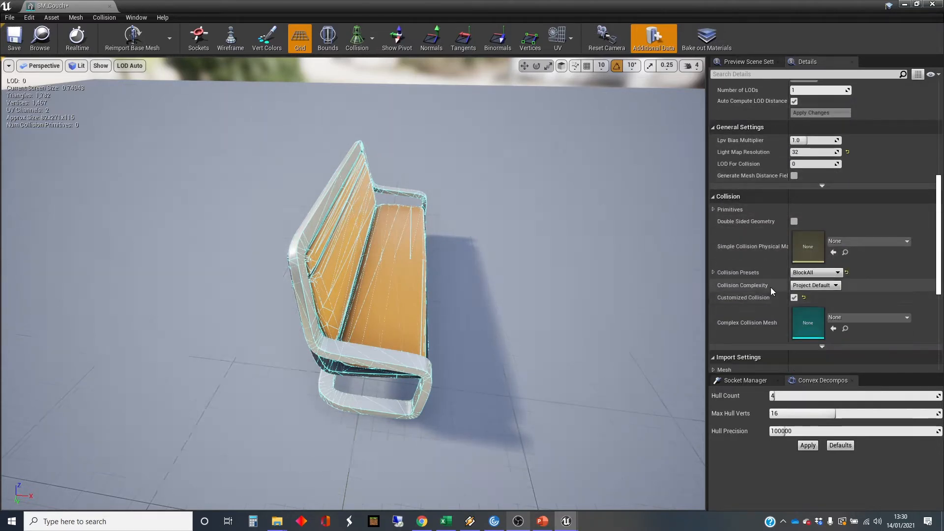
left_click(836, 285)
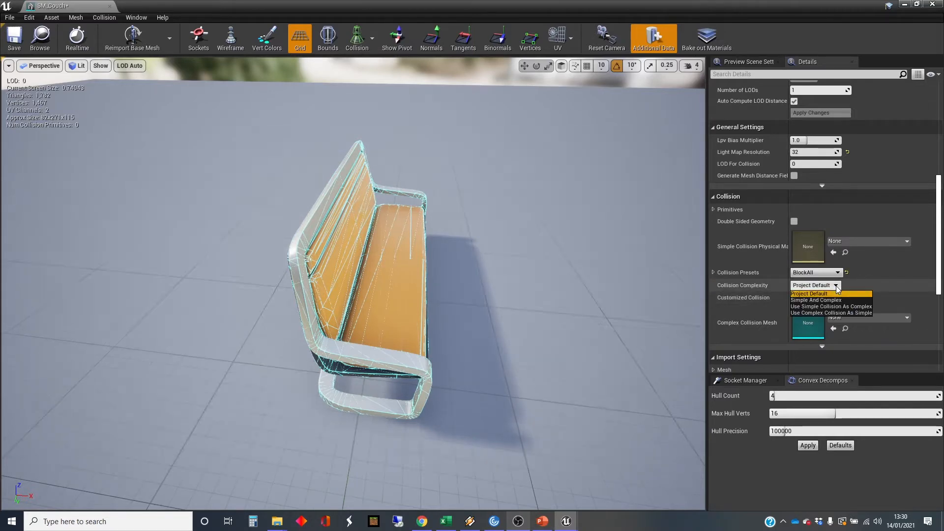
left_click(841, 313)
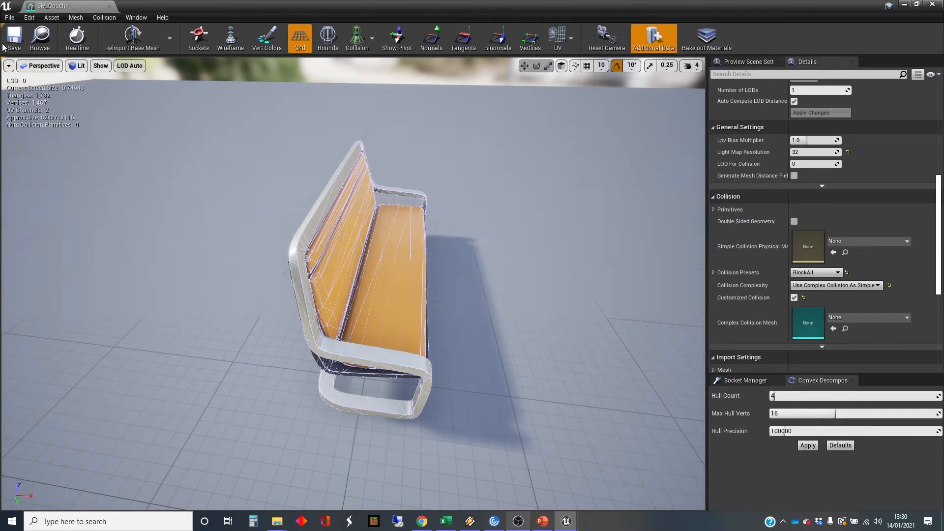
key("ctrl+s")
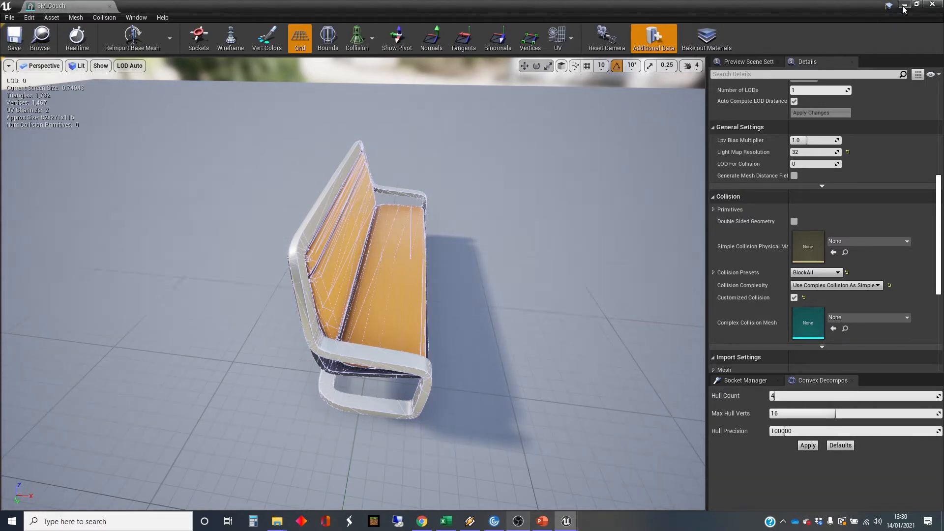
Play the level and test the couch's collision by walking around it, jumping onto it and standing on the seat.
left_click(905, 4)
right_click_drag(565, 155, 597, 146)
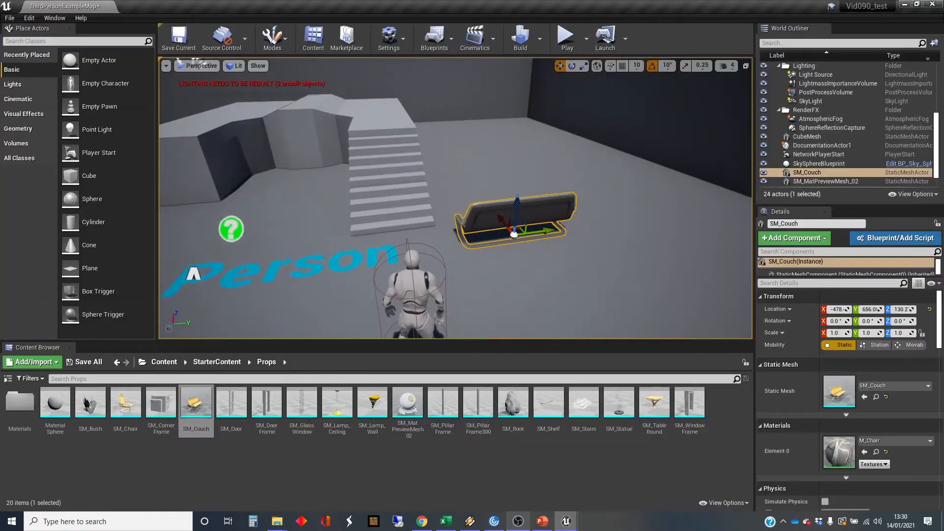
left_click(566, 38)
key("w")
key("d")
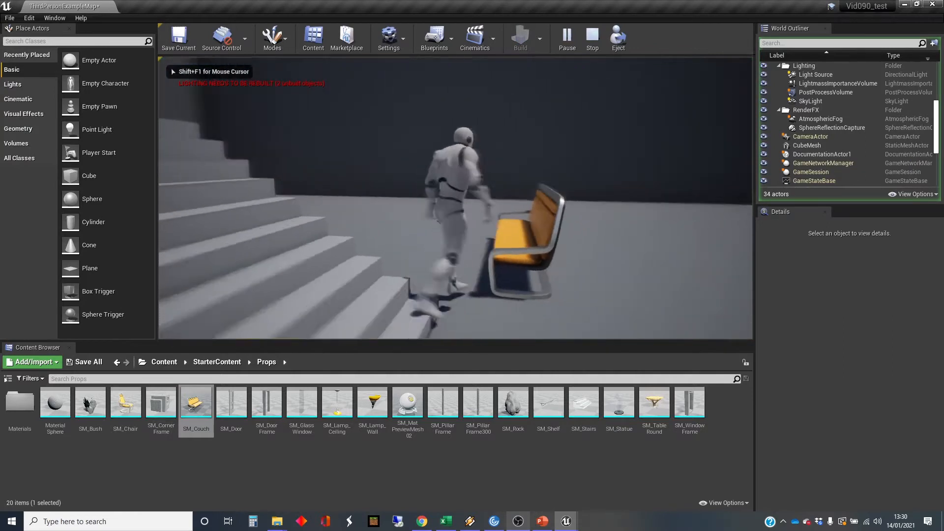
key("space")
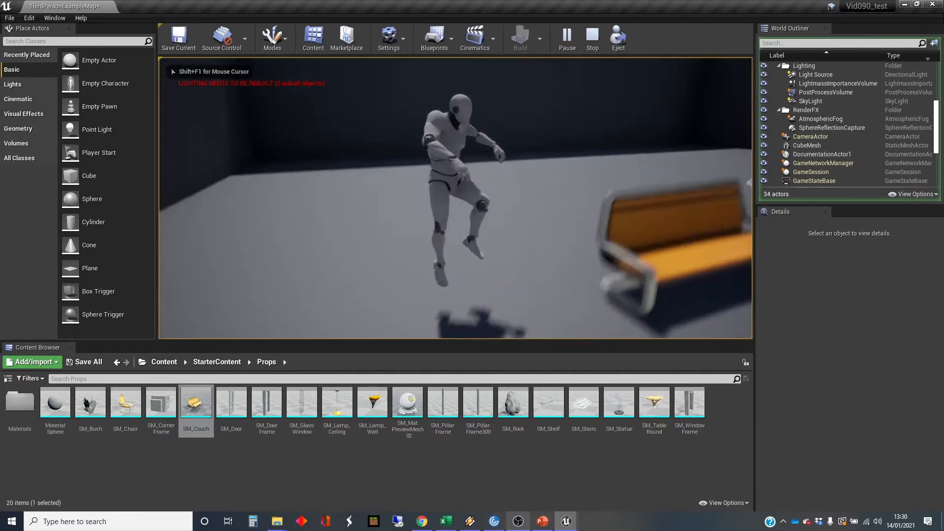
key("w")
key("space")
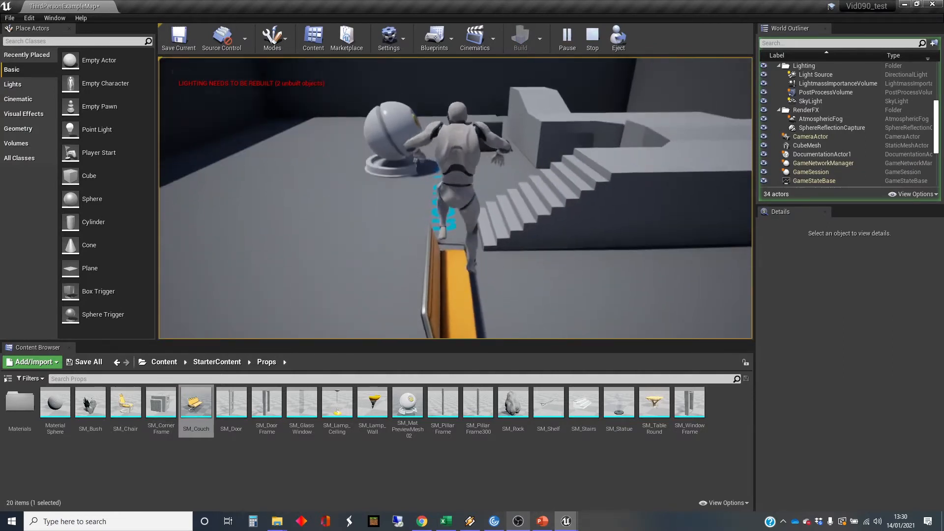
key("d")
key("w")
key("space")
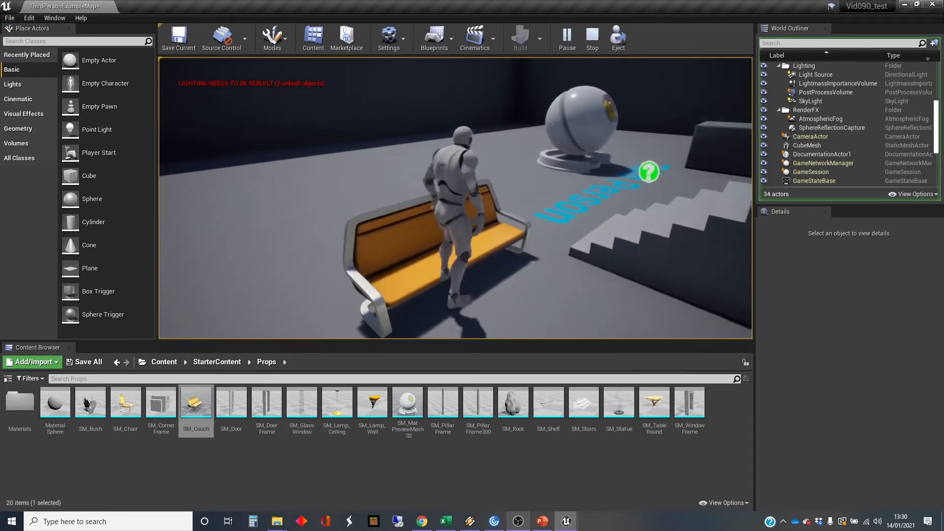
key("a")
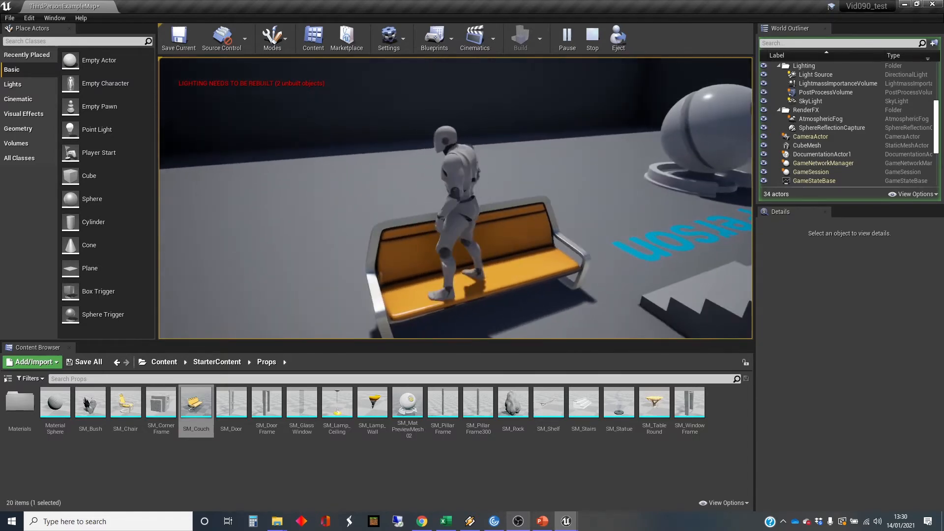
key("s")
key("d")
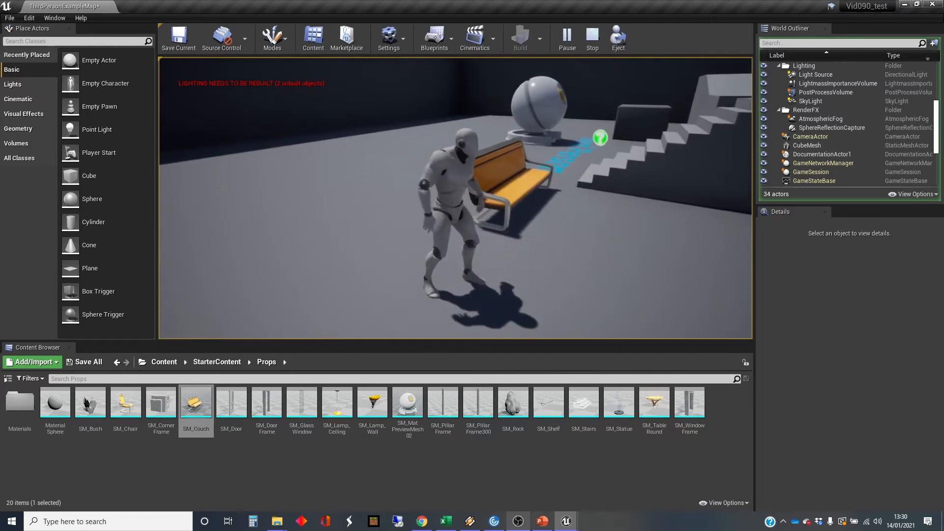
key("Escape")
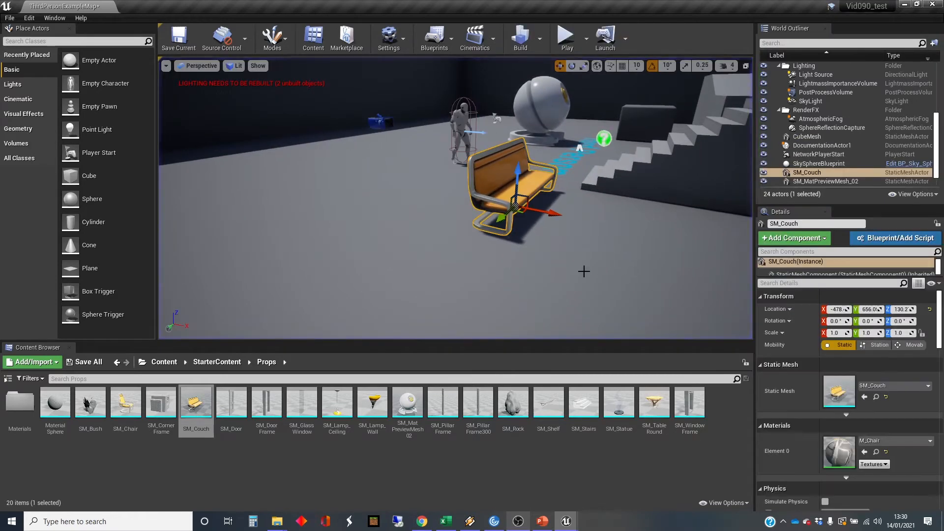
Raise the couch above the floor to a Z location of about 205 and enable Simulate Physics on it.
right_click_drag(584, 271, 607, 281)
key("e")
key("w")
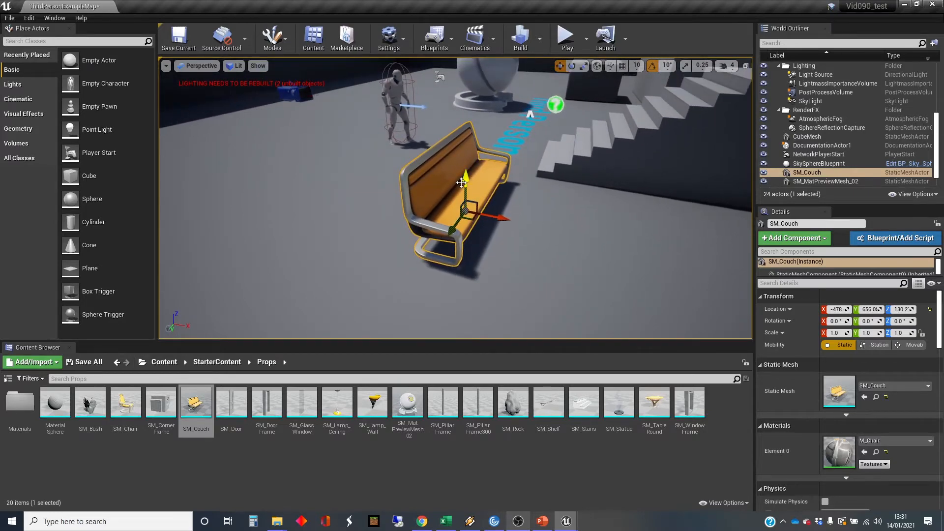
left_click_drag(465, 183, 467, 136)
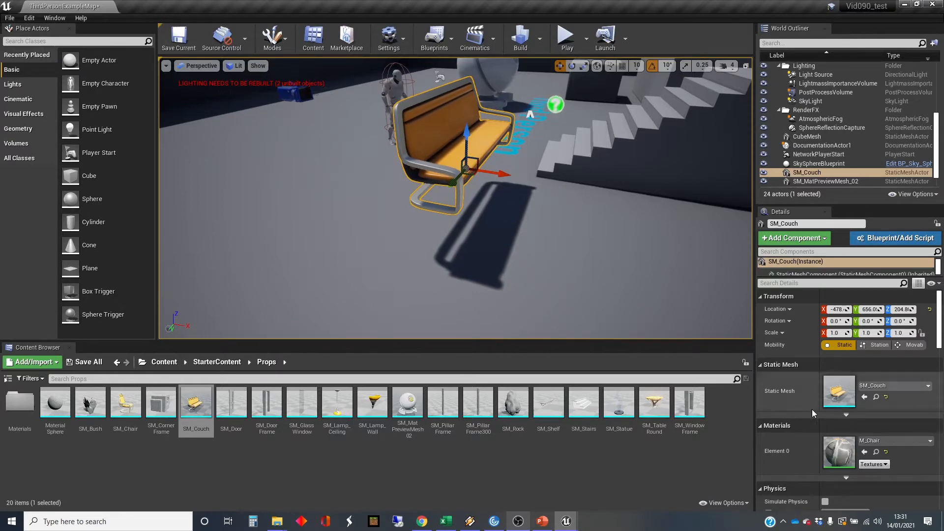
scroll(887, 399, "down", 5)
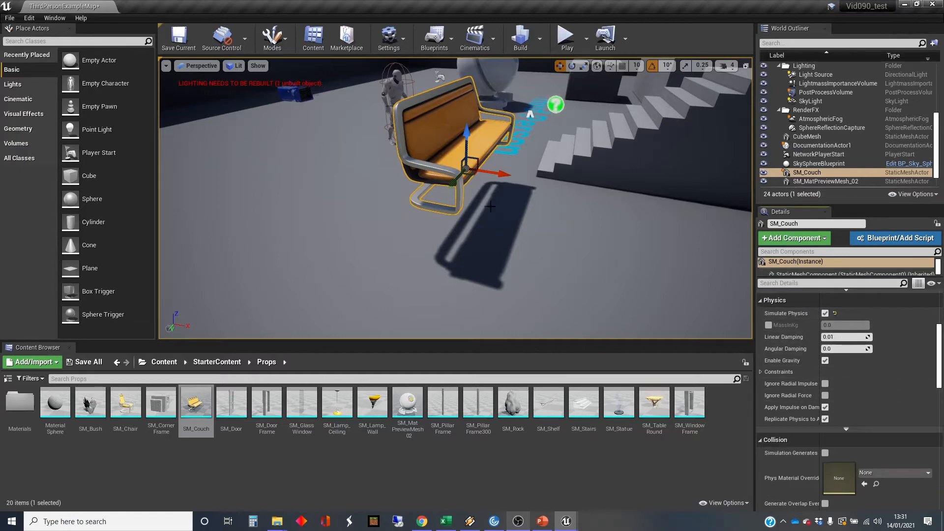
Play the level and move the character around the raised couch to check whether it responds to physics.
left_click(566, 39)
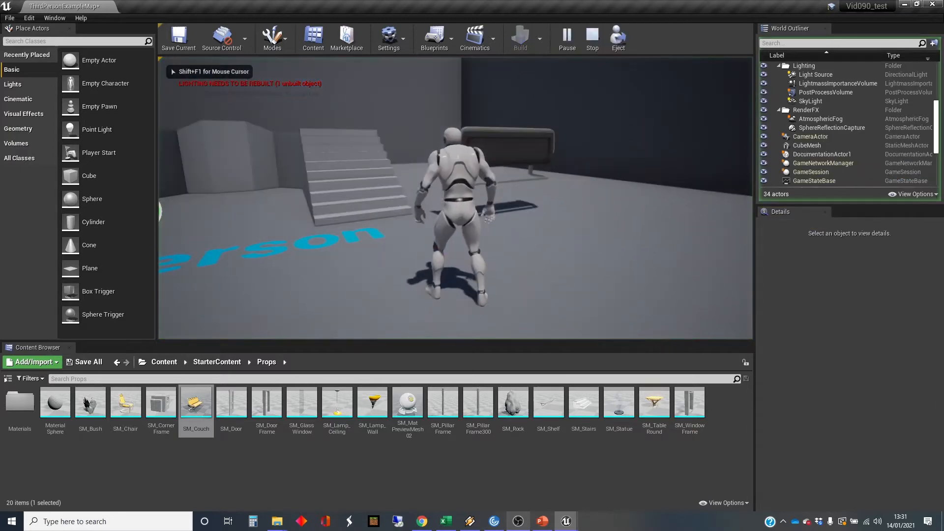
key("w")
key("s")
key("w")
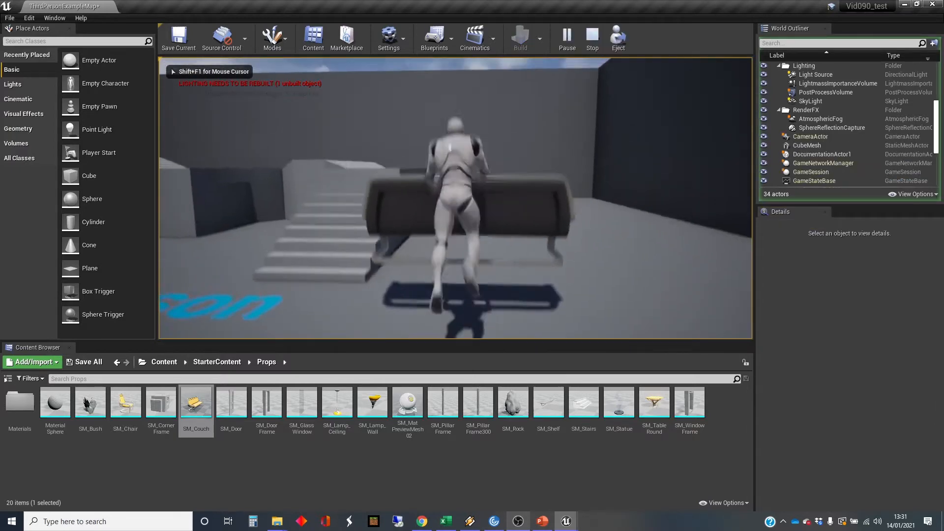
key("space")
key("s")
key("a")
key("w")
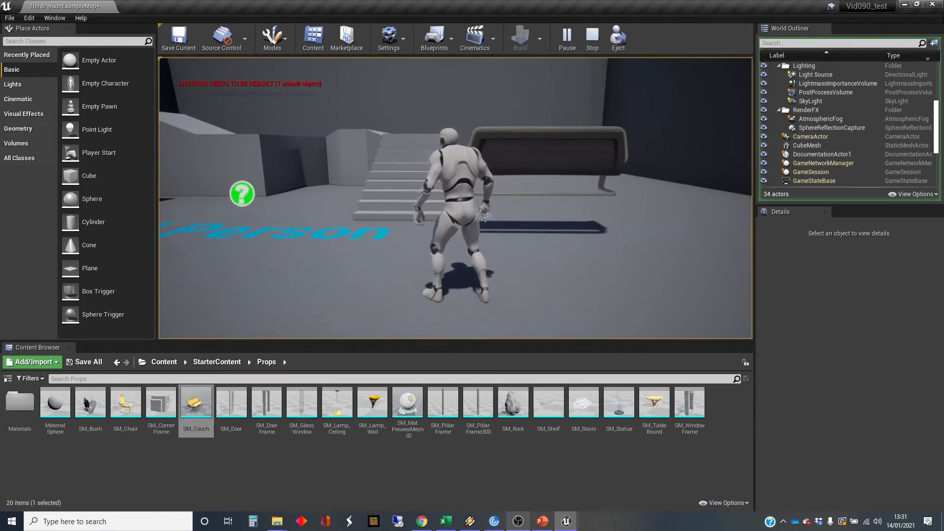
Stop the play session, read the full Play In Editor warning in the Message Log, and close the log.
key("Escape")
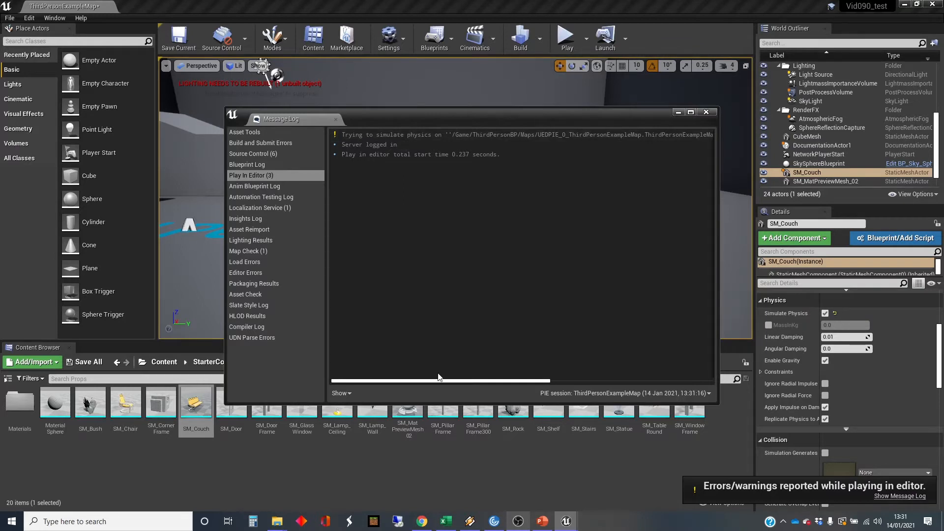
left_click_drag(446, 383, 611, 383)
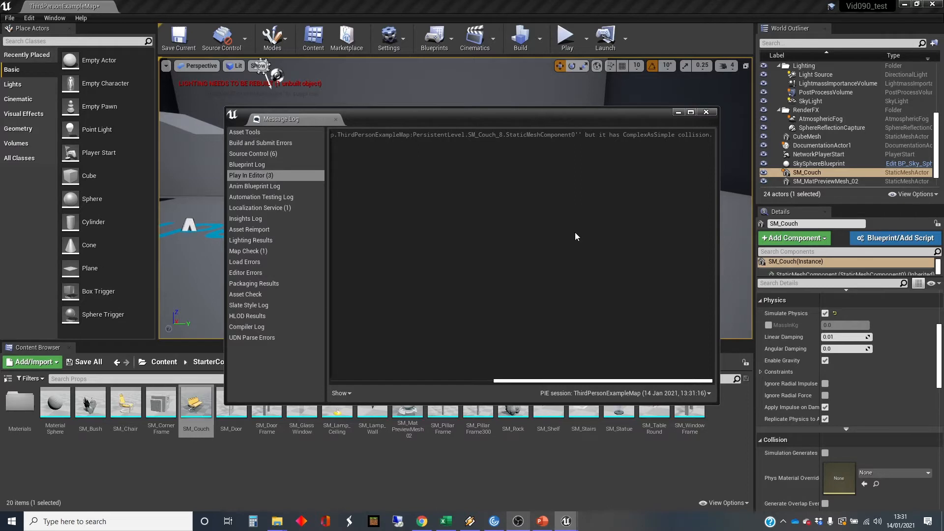
left_click(706, 112)
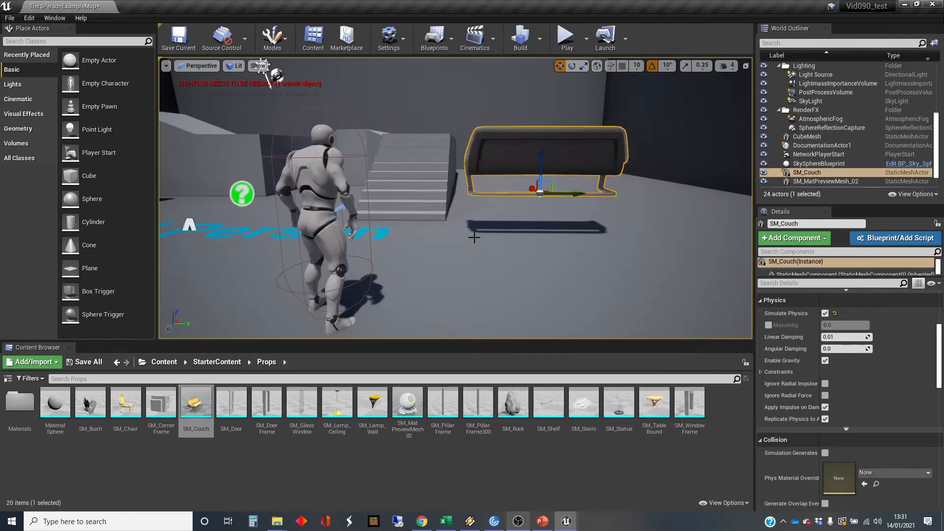
Return to the SM_Couch mesh in the static mesh editor and set its Collision Complexity to Project Default.
double_click(195, 406)
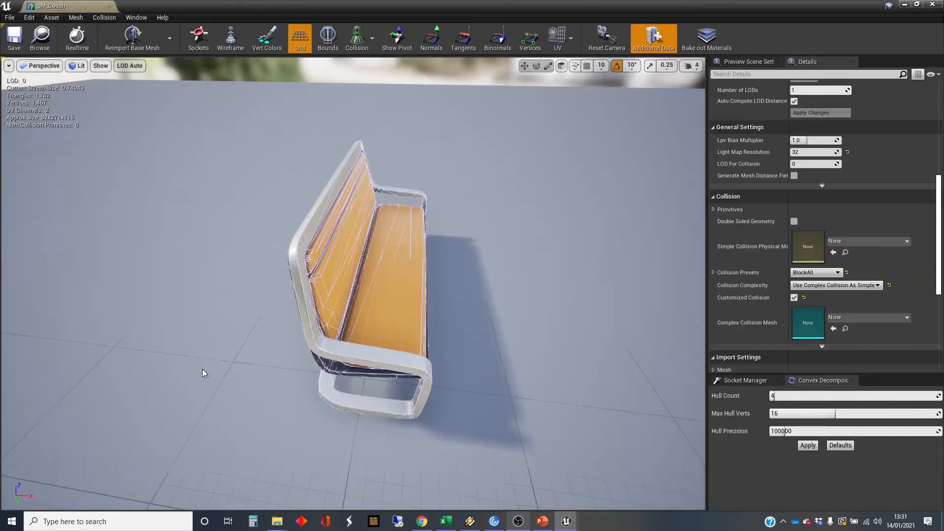
left_click(878, 285)
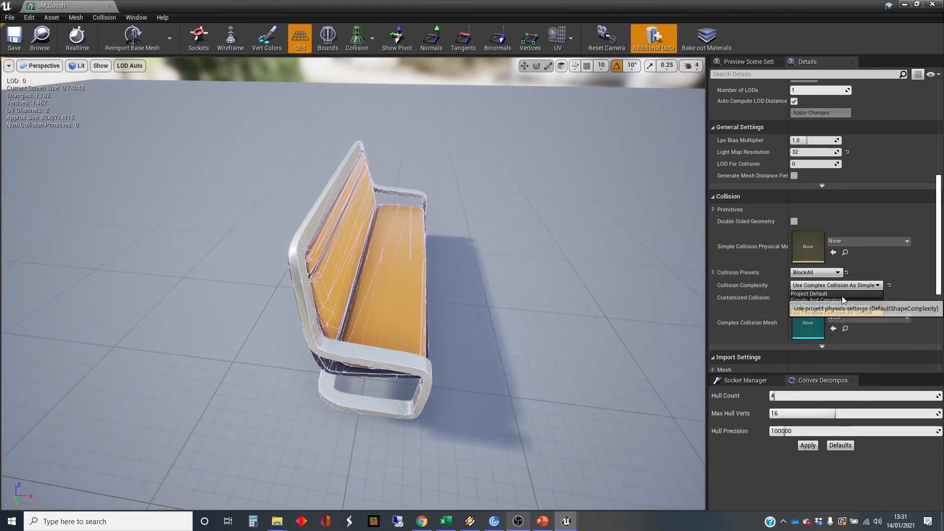
left_click(841, 294)
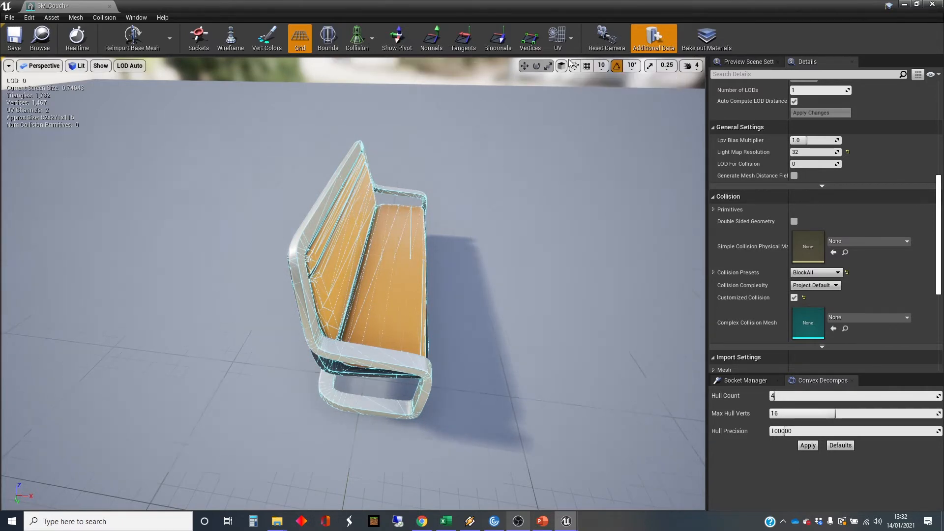
Hide the couch's Complex Collision display, leaving Simple Collision shown, and inspect the mesh from above.
left_click(373, 39)
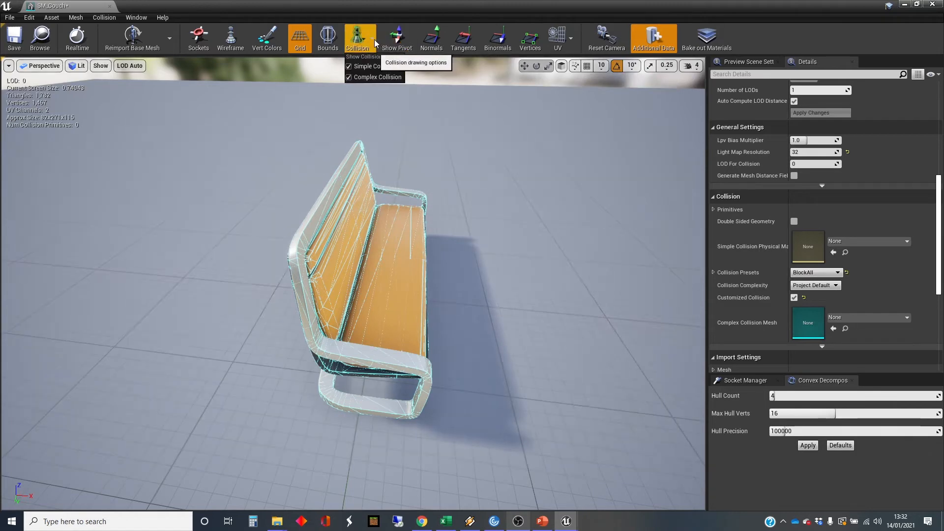
left_click(376, 77)
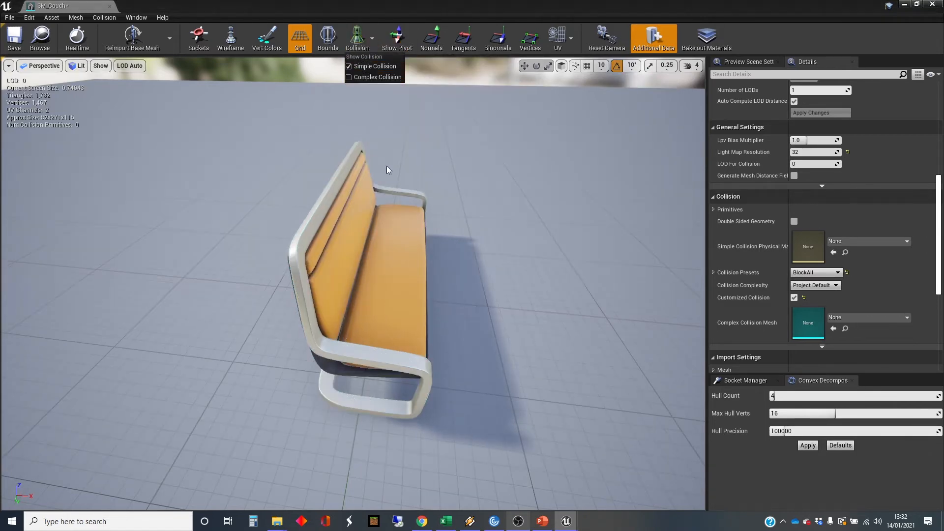
left_click_drag(388, 169, 428, 148)
right_click_drag(427, 148, 438, 187)
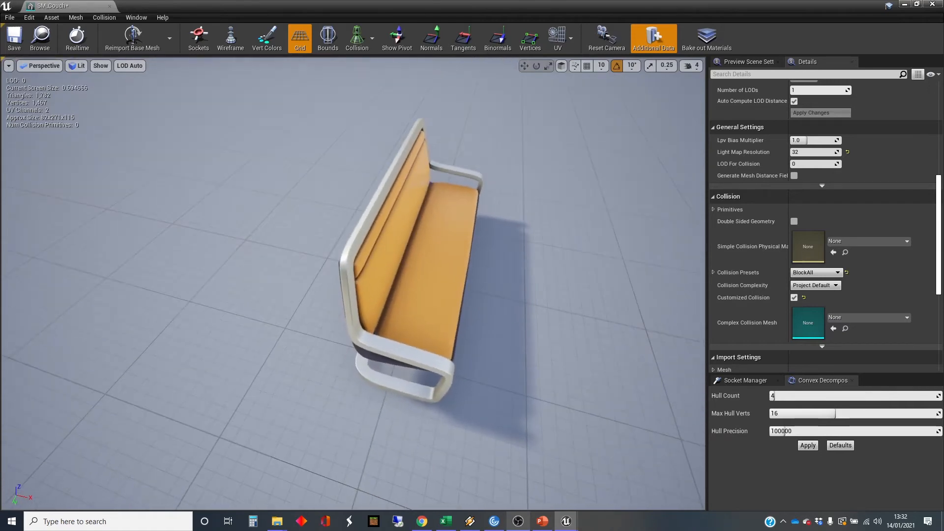
Try a sphere simplified collision on the couch, examine how it fits around the mesh, and remove it.
left_click(104, 18)
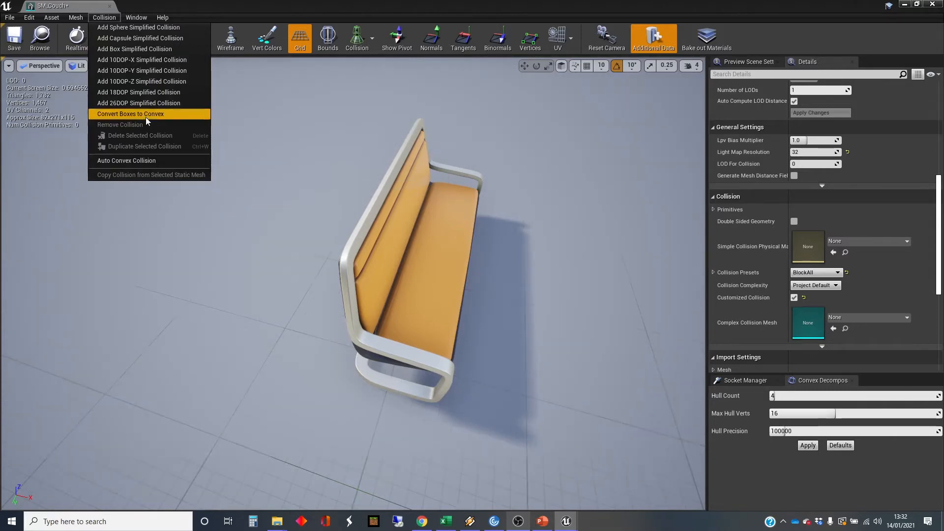
left_click(146, 27)
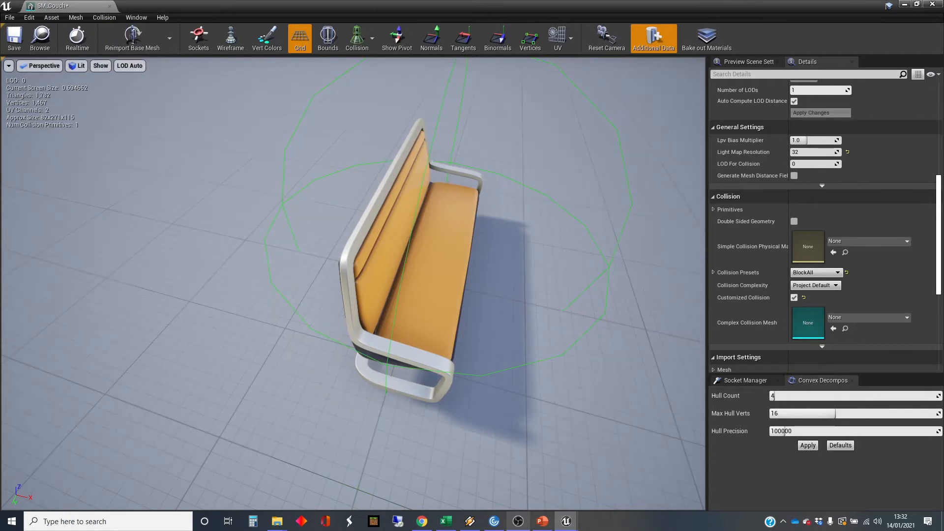
left_click_drag(364, 275, 209, 303)
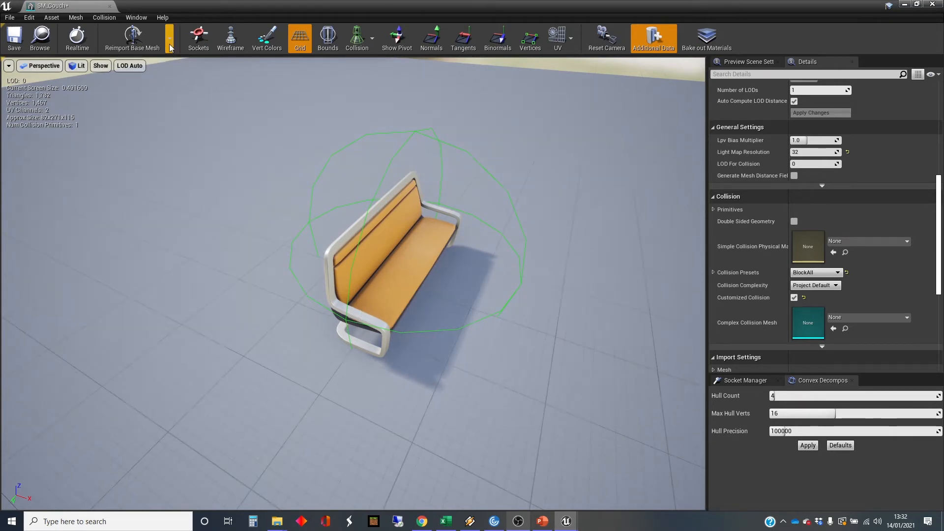
left_click(102, 18)
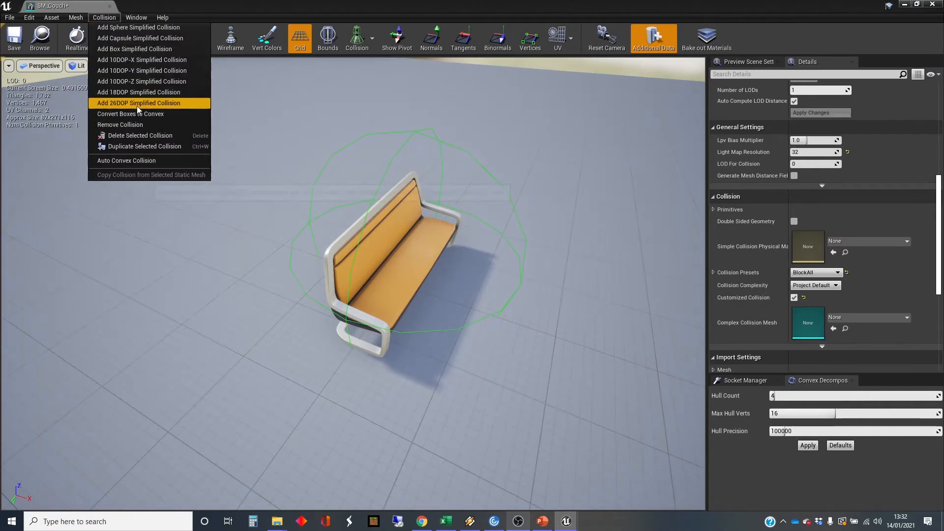
left_click(138, 124)
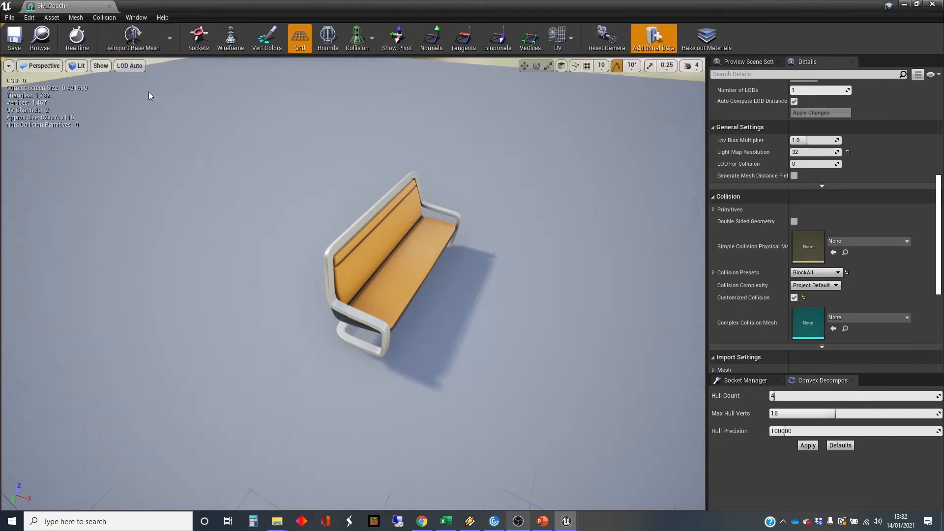
Try a capsule simplified collision on the couch, inspect its fit from another angle, and remove it.
left_click(104, 18)
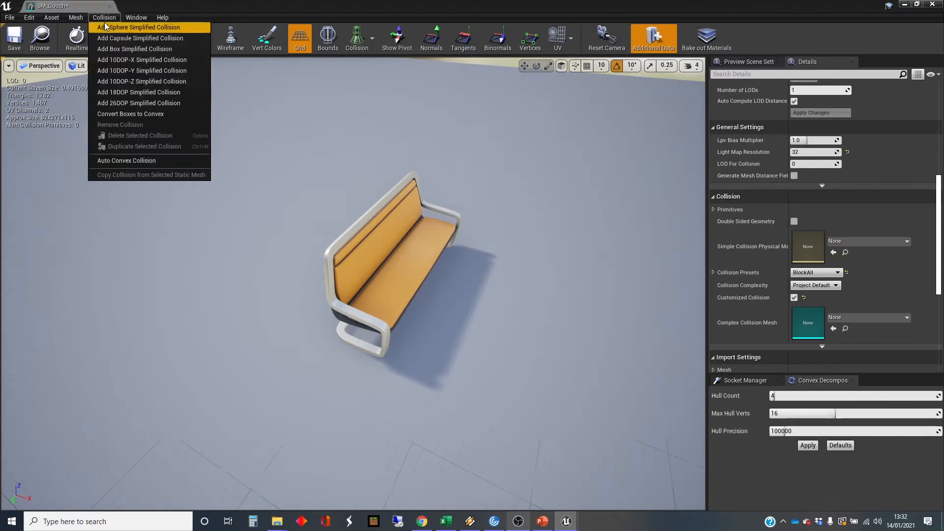
left_click(126, 38)
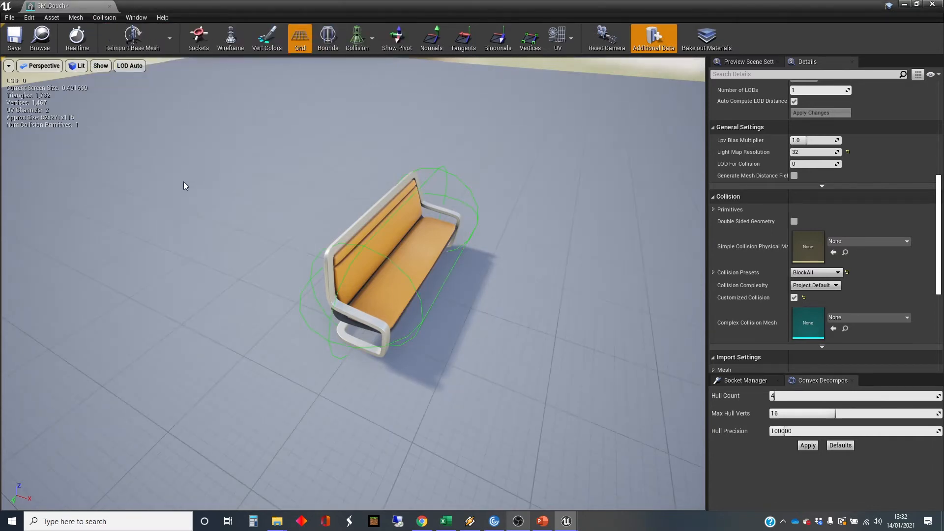
right_click_drag(184, 182, 204, 203)
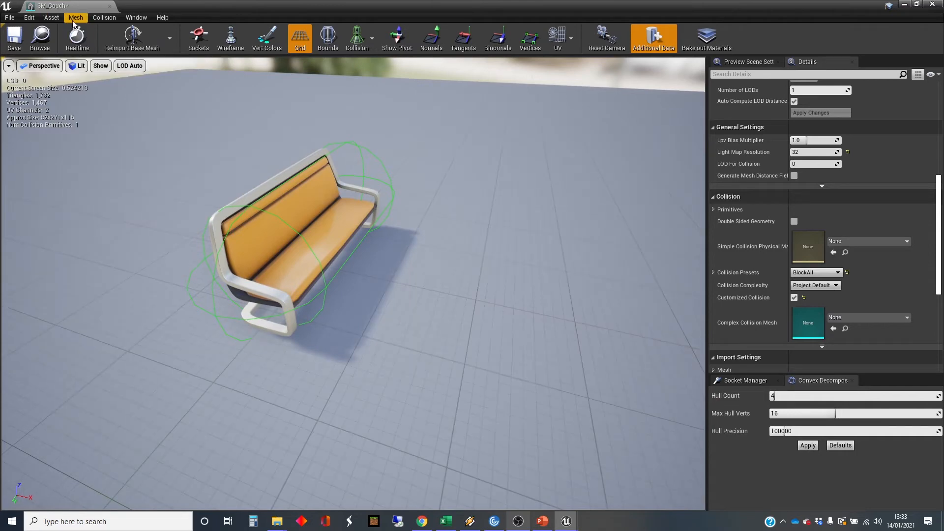
left_click(101, 19)
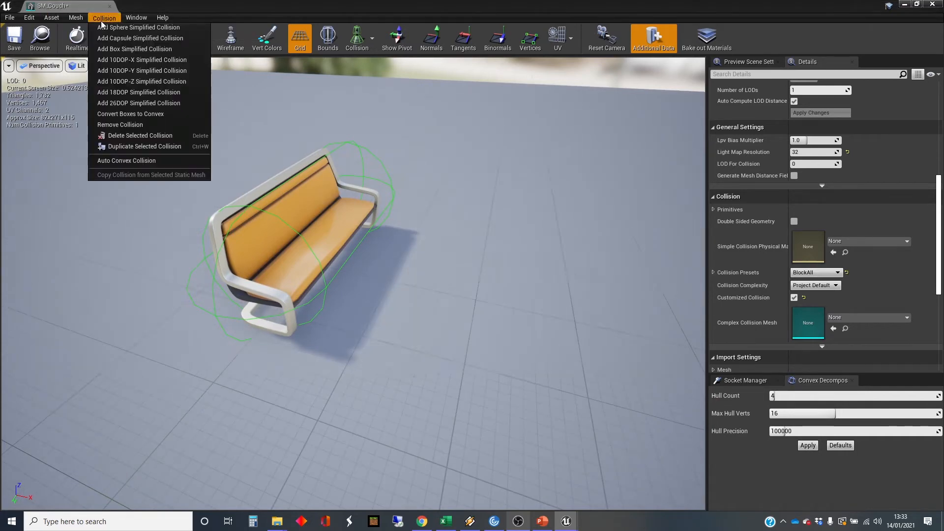
left_click(124, 124)
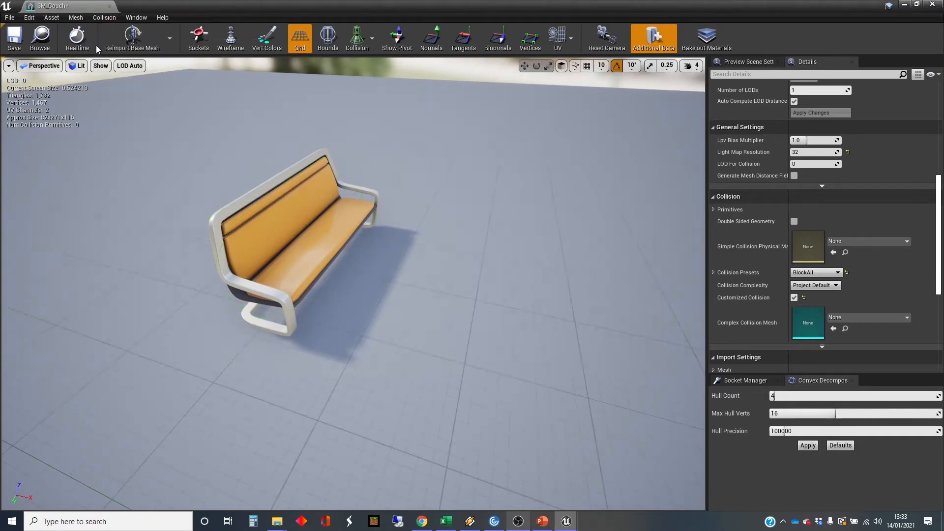
Add a box simplified collision to the couch and examine its fit from the armrest end.
left_click(104, 19)
left_click(137, 46)
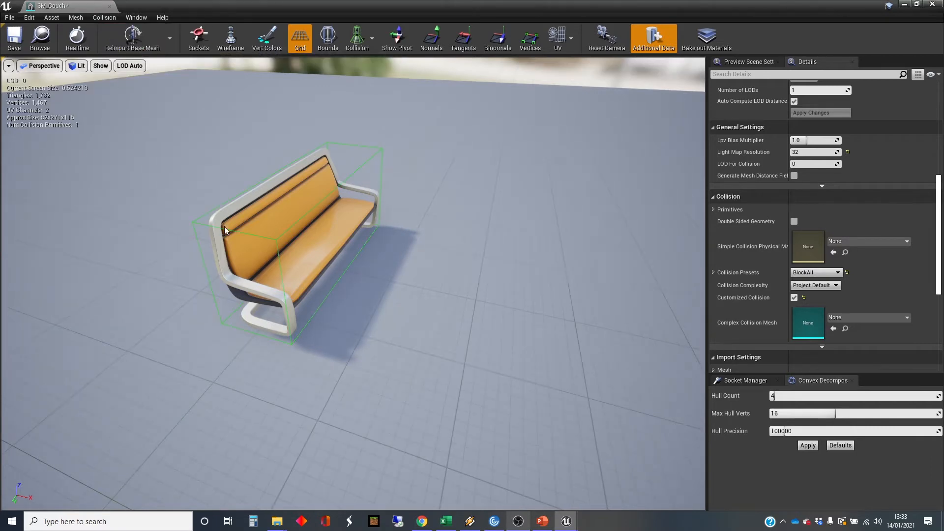
right_click_drag(225, 226, 354, 224)
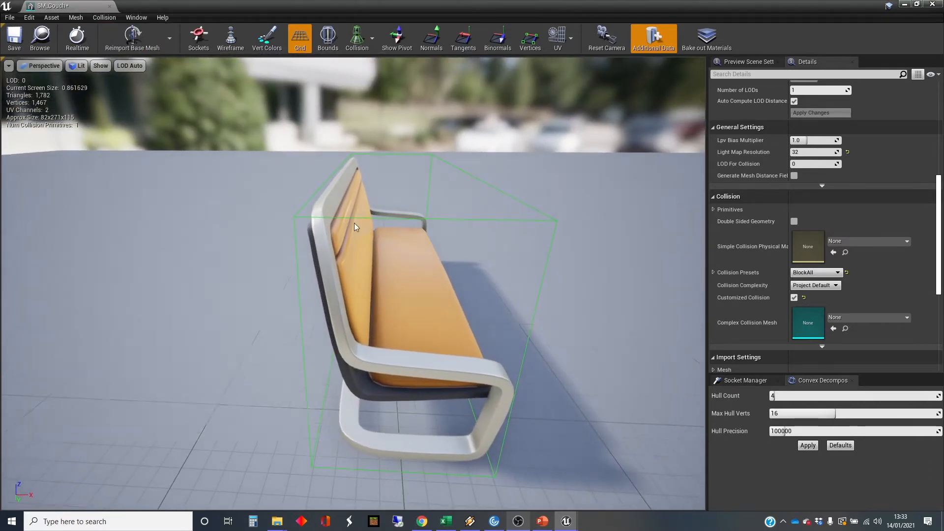
Inspect the box collision around the couch from more angles, and remove it from the mesh.
right_click_drag(461, 213, 492, 212)
left_click_drag(492, 211, 389, 212, "alt")
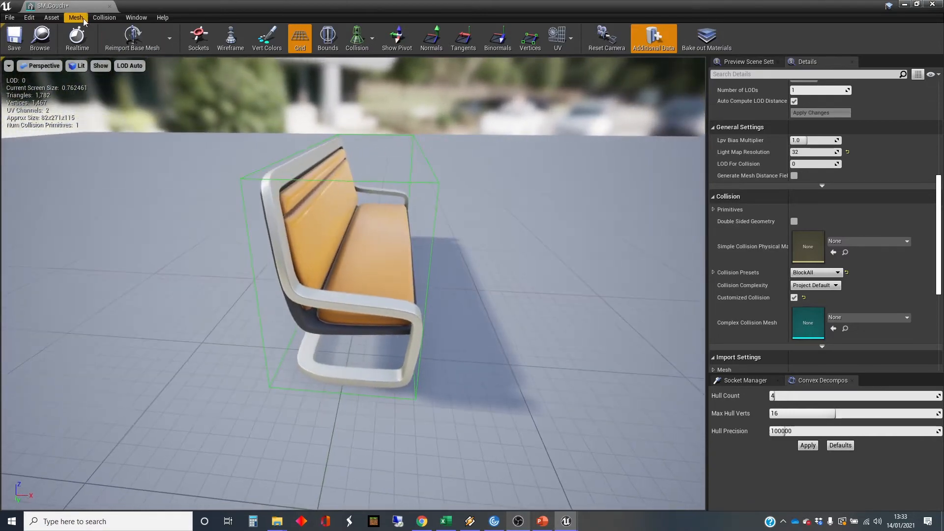
left_click(95, 19)
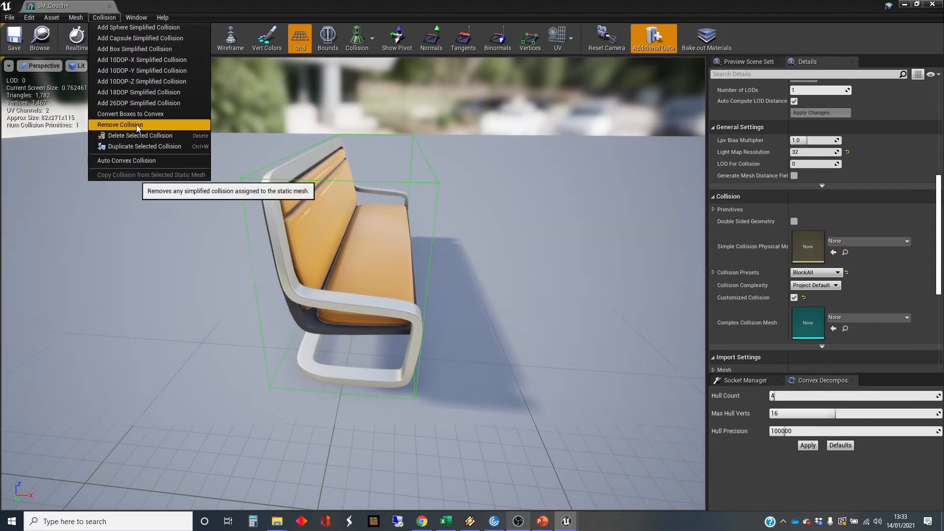
left_click(137, 125)
Try a 10DOP-X simplified collision on the couch, examine its fit around the backrest, and remove it.
left_click(103, 19)
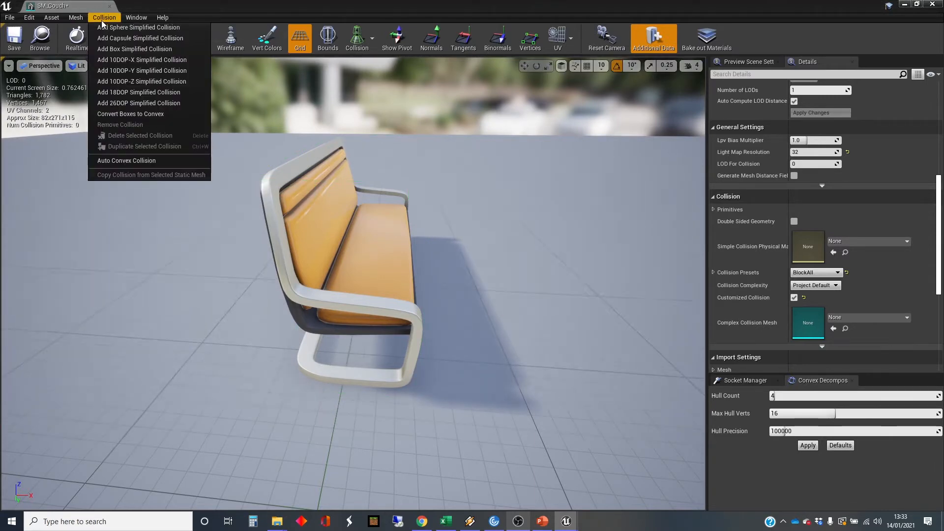
left_click(136, 62)
right_click_drag(295, 221, 212, 212)
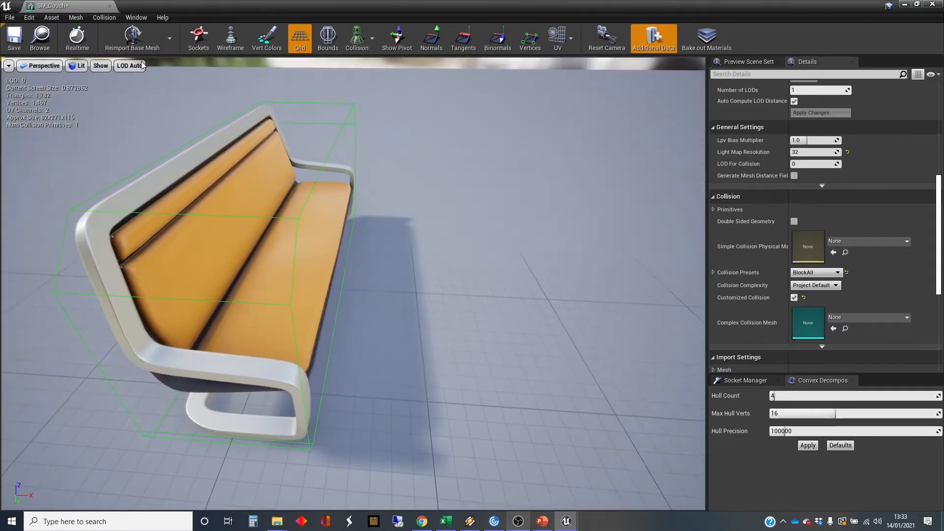
left_click(104, 19)
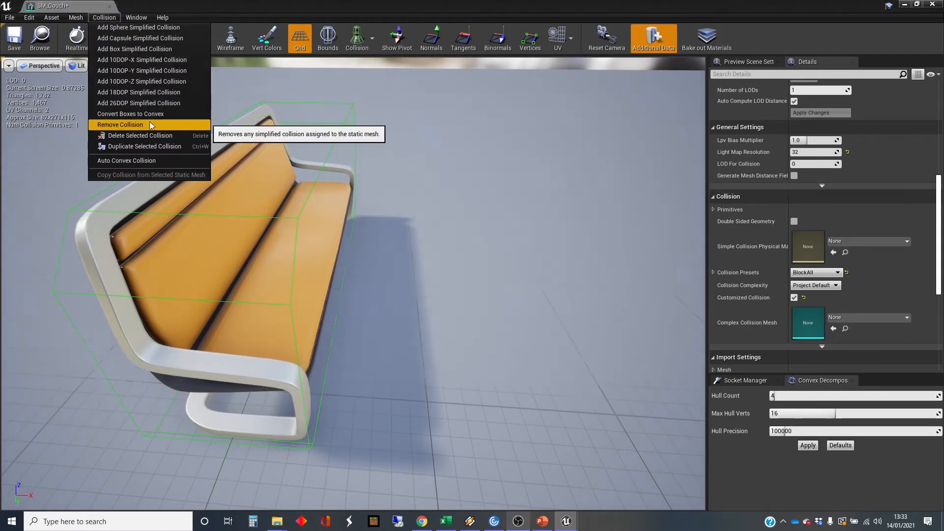
left_click(149, 124)
Try a 10DOP-Y simplified collision on the couch, examine its beveled edges from the armrest end, and remove it.
left_click(103, 18)
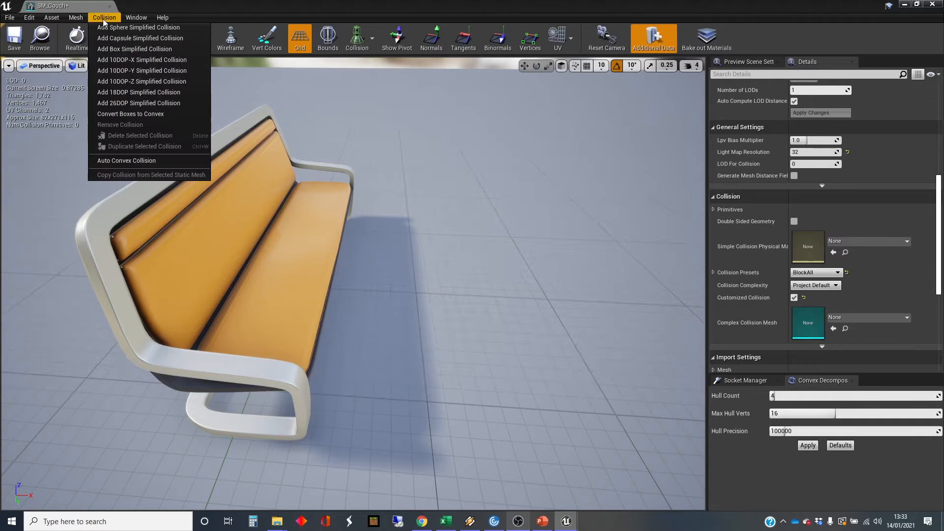
left_click(139, 73)
mouse_move(158, 137)
left_mouse_down()
mouse_move(196, 140)
mouse_move(159, 137)
left_mouse_up()
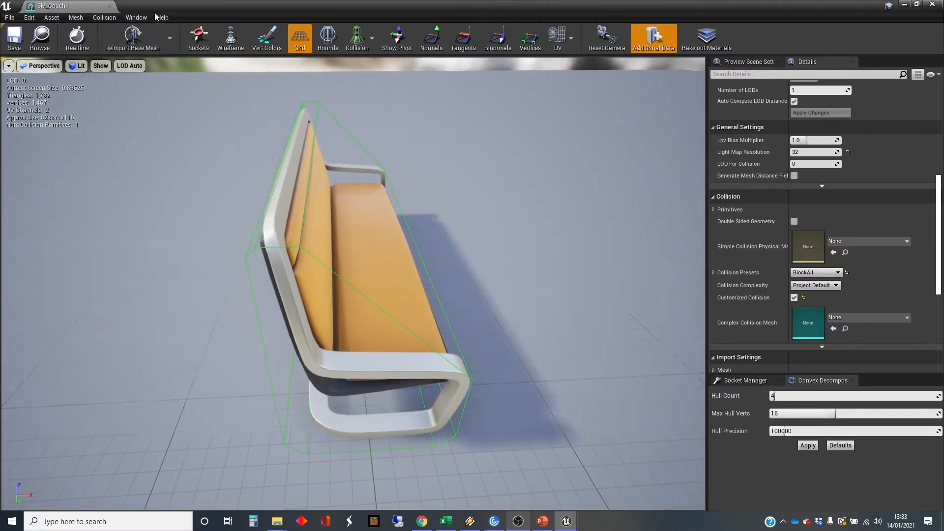
left_click(104, 17)
left_click(144, 123)
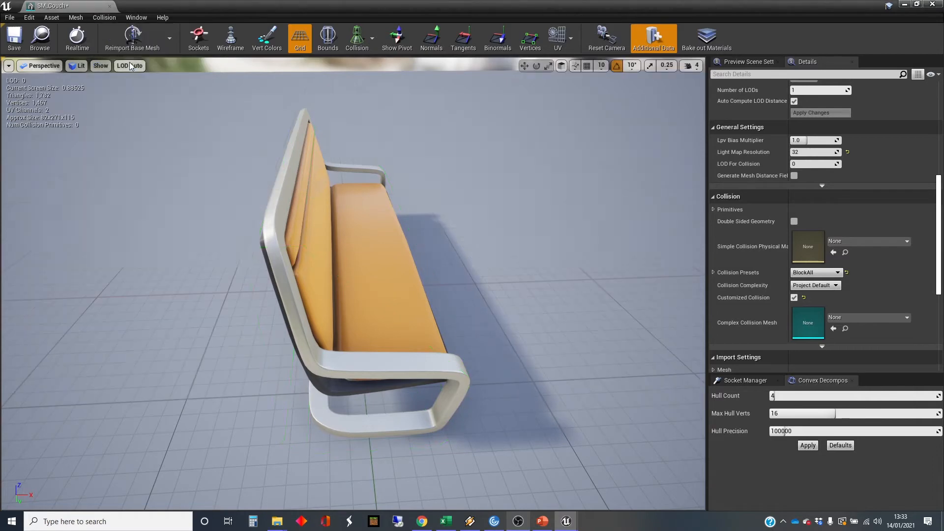
Try a 10DOP-Z simplified collision on the couch twice, examining its fit and removing it each time.
left_click(111, 18)
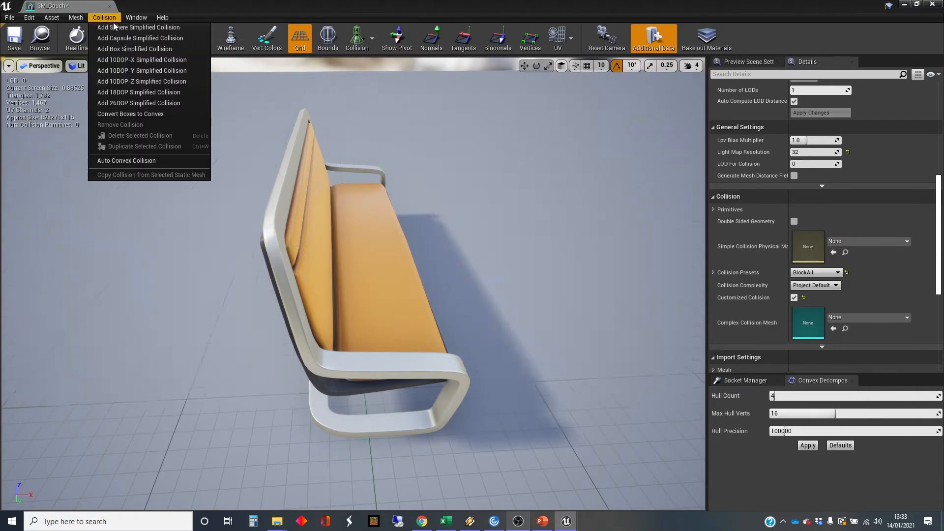
left_click(137, 78)
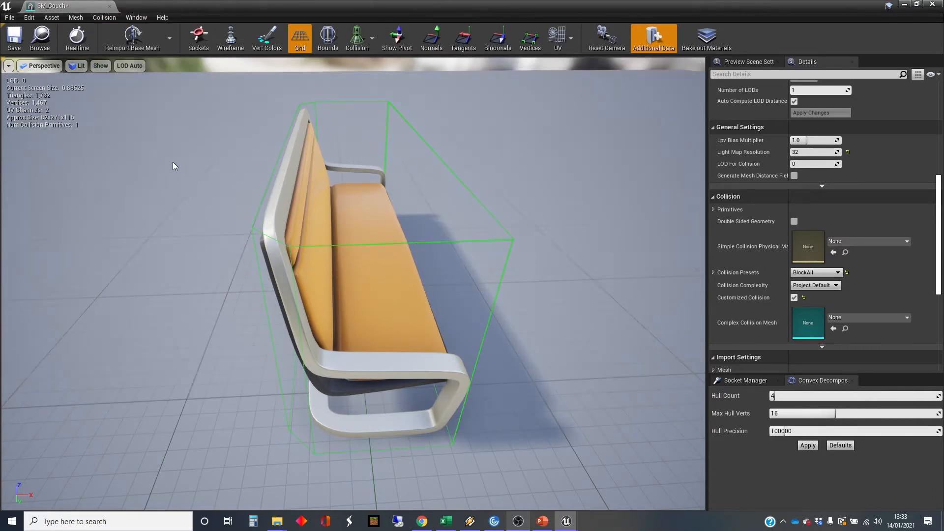
left_click(103, 18)
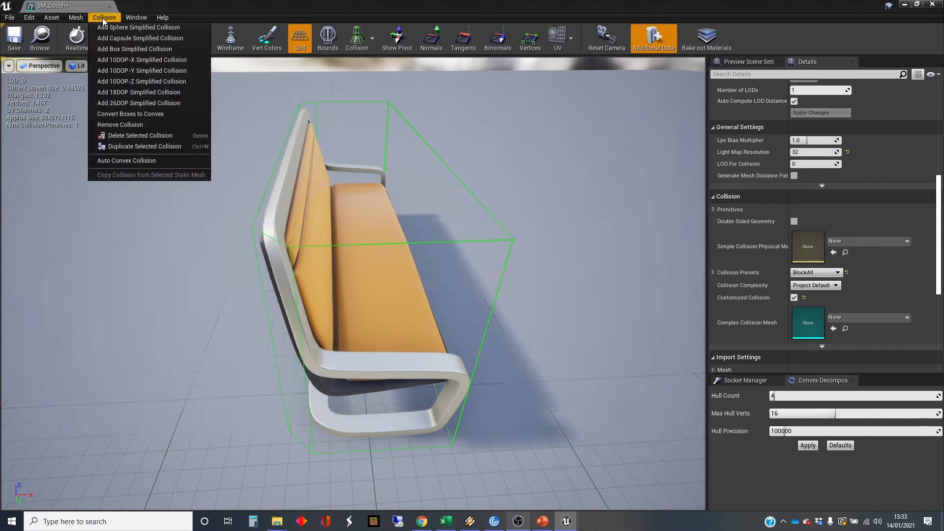
left_click(137, 124)
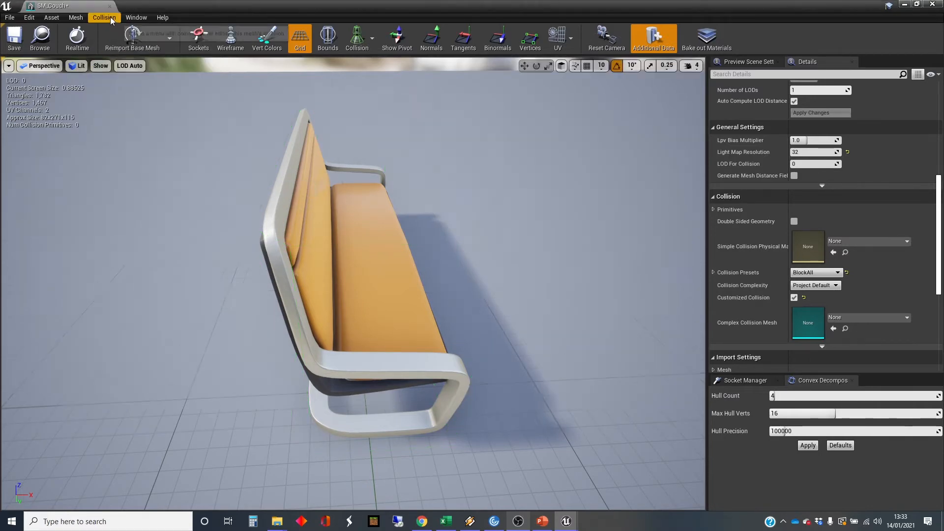
left_click(110, 18)
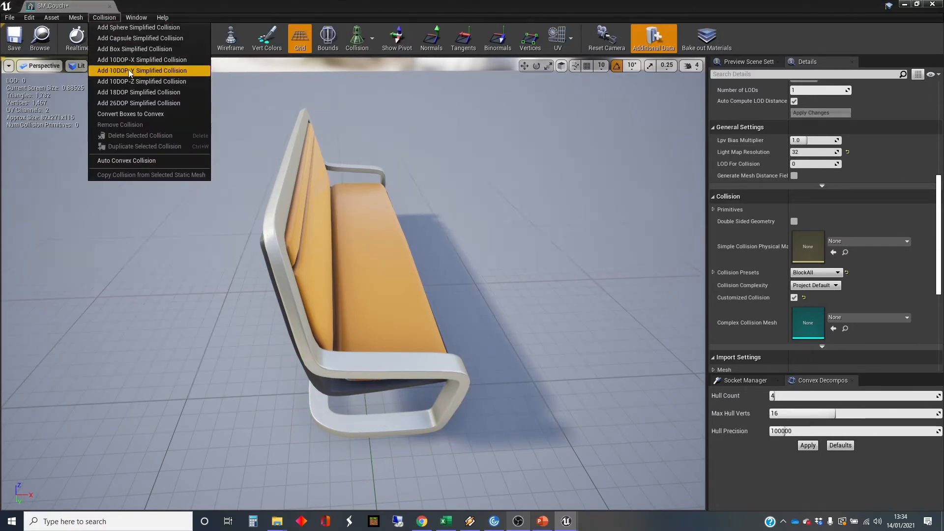
left_click(136, 82)
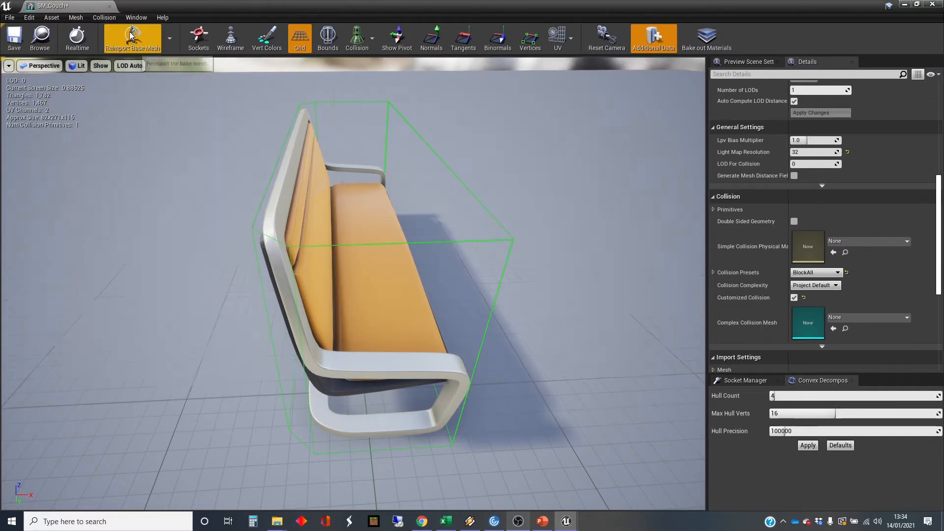
left_click(110, 18)
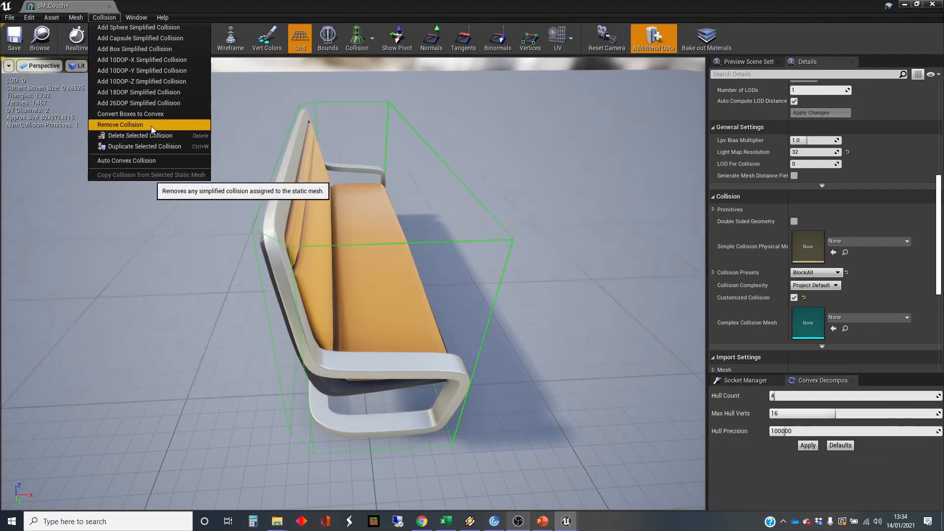
left_click(150, 125)
Try an 18DOP simplified collision on the couch, examine how its beveled edges follow the mesh, and remove it.
left_click(106, 18)
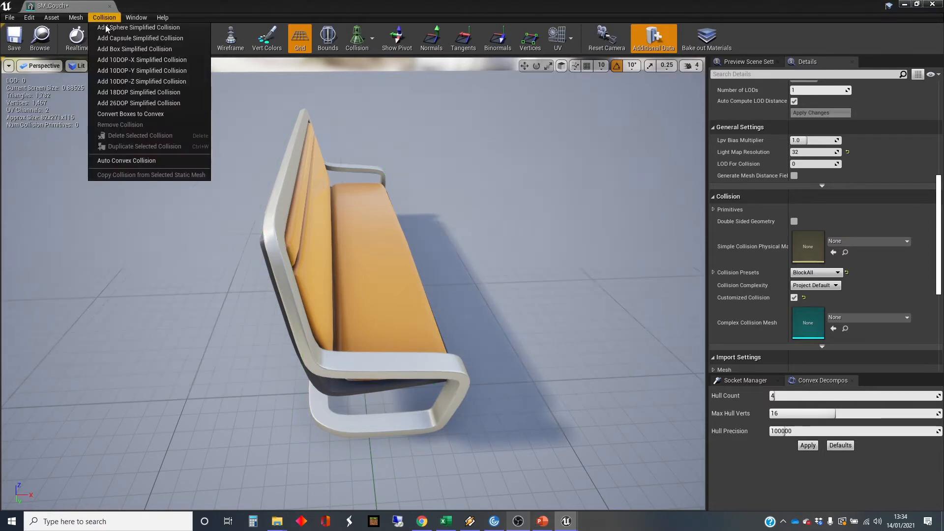
left_click(165, 93)
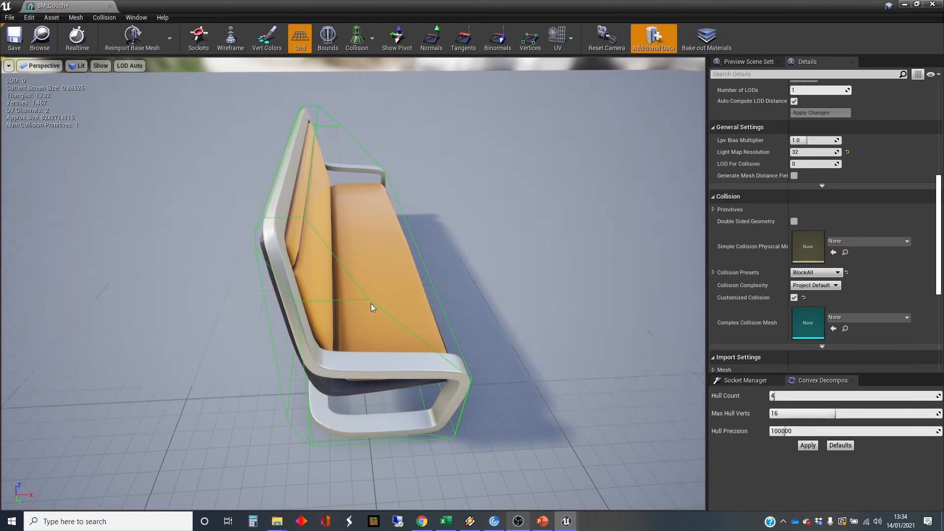
left_click(110, 20)
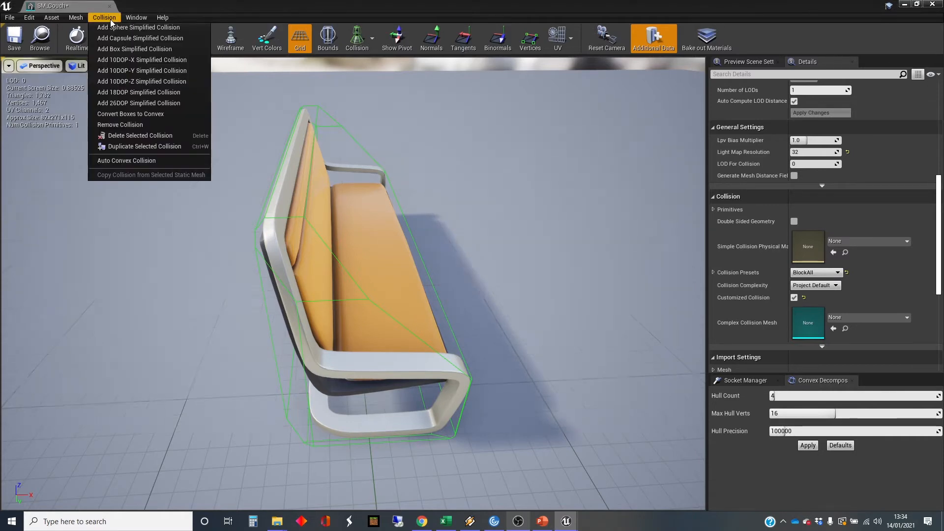
left_click(129, 125)
Try a 26DOP simplified collision on the couch, inspect its fit from slightly different angles, and remove it.
left_click(104, 17)
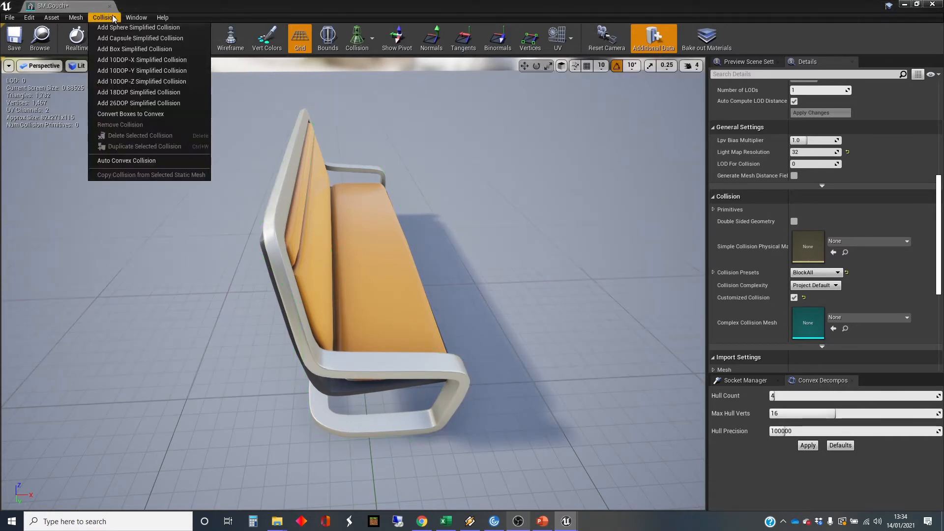
left_click(140, 102)
right_click_drag(300, 213, 291, 225)
mouse_move(291, 224)
left_mouse_down("alt")
mouse_move(364, 238)
mouse_move(287, 207)
mouse_move(302, 213)
left_mouse_up("alt")
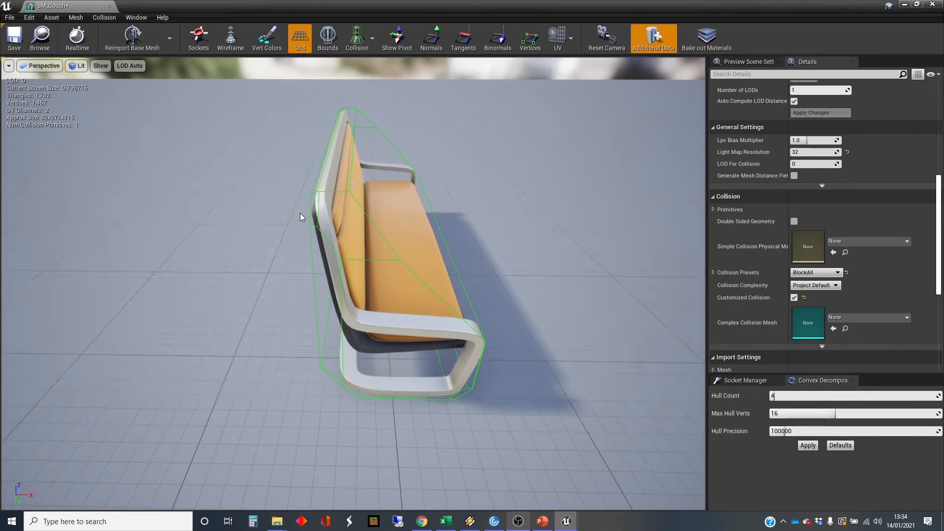
left_click(111, 18)
left_click(145, 128)
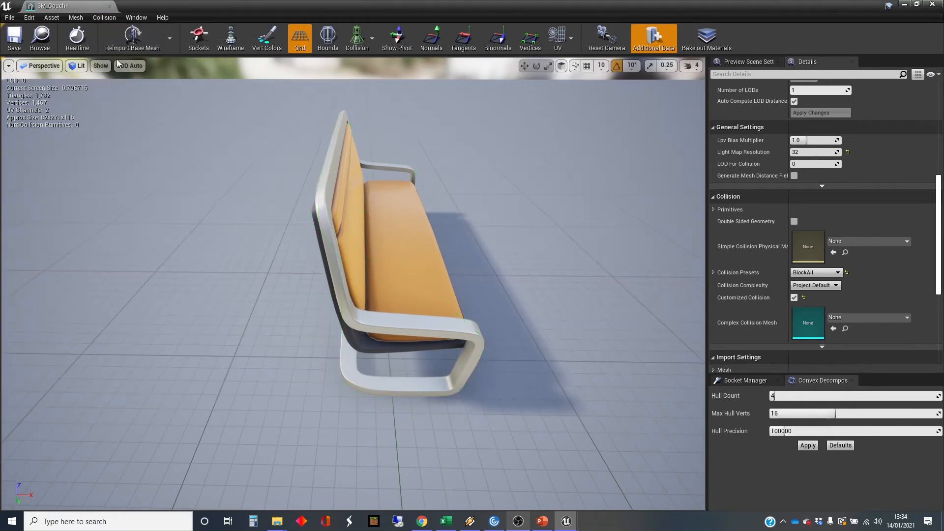
Generate auto convex collision for the couch with Hull Count 4, Max Hull Verts 16 and Hull Precision 100000, and save the mesh.
left_click(105, 17)
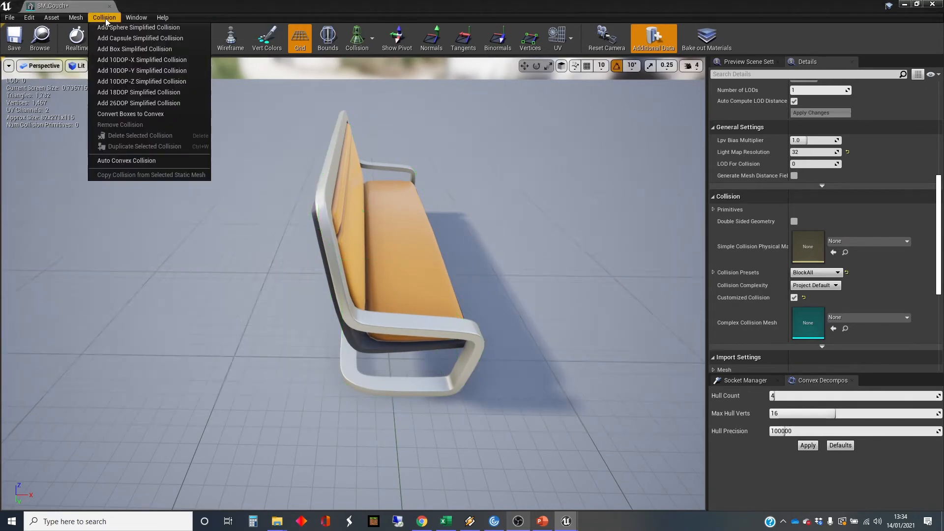
left_click(152, 161)
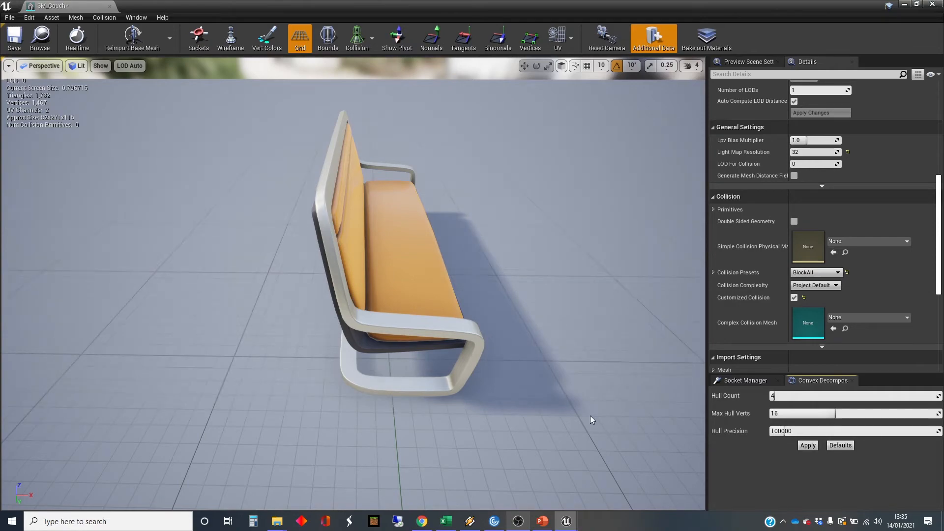
mouse_move(593, 417)
right_mouse_down()
mouse_move(493, 403)
mouse_move(580, 396)
mouse_move(502, 394)
mouse_move(541, 388)
mouse_move(526, 405)
mouse_move(536, 406)
mouse_move(583, 375)
mouse_move(611, 376)
mouse_move(549, 378)
mouse_move(586, 408)
right_mouse_up()
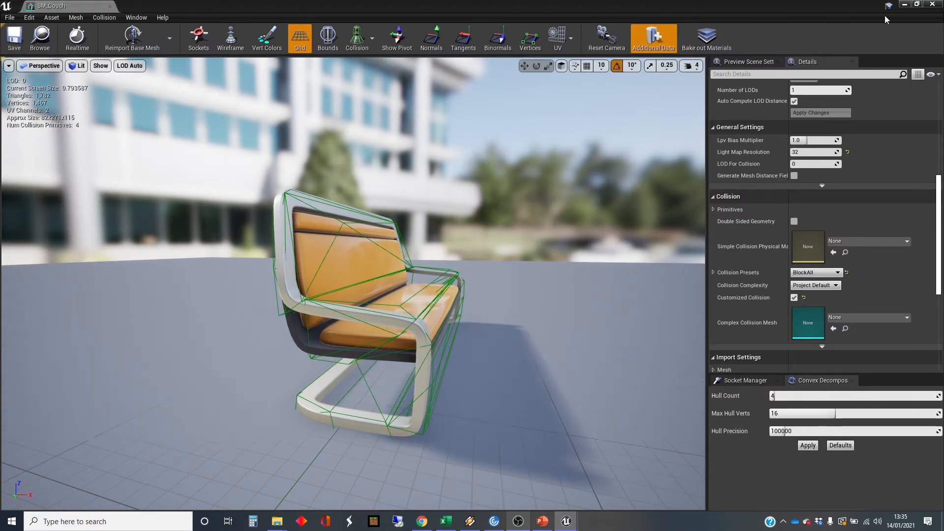
Return to the level and play it, running the character into the couch to test its collision with physics.
left_click(904, 4)
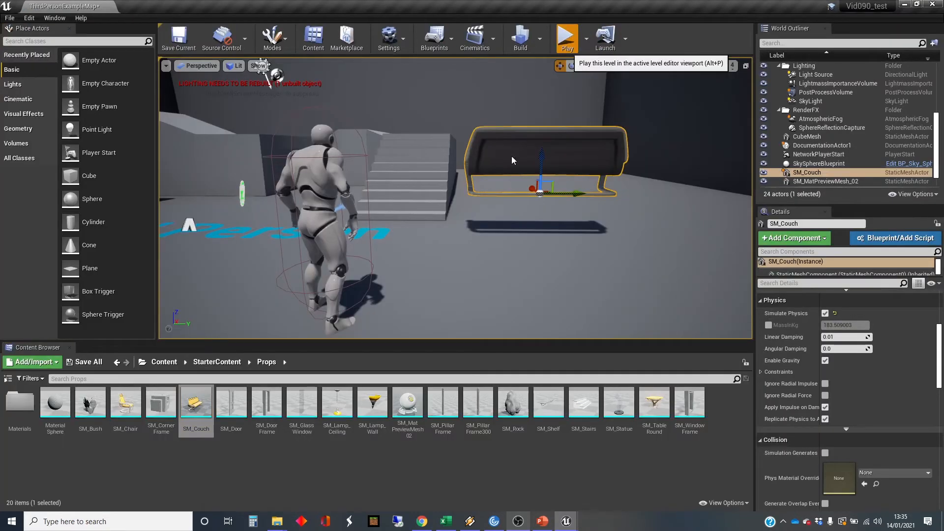
left_click(567, 38)
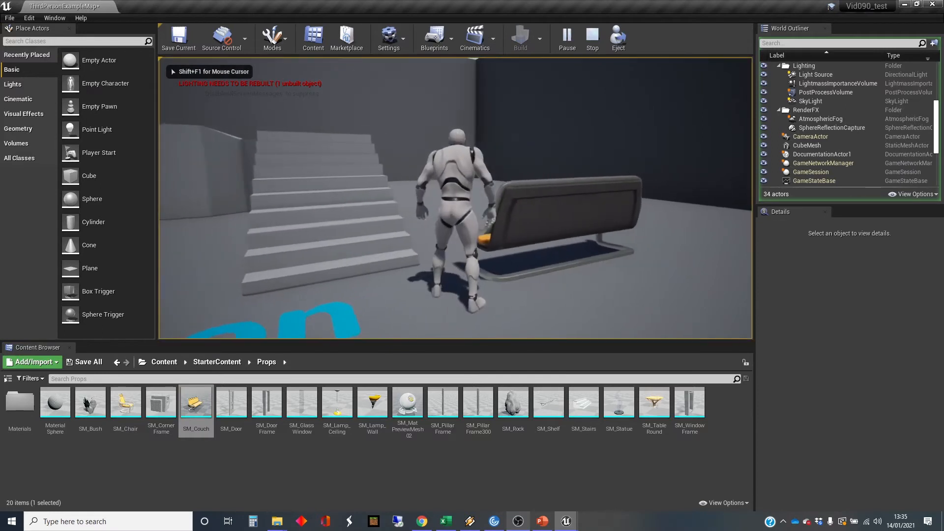
key("w")
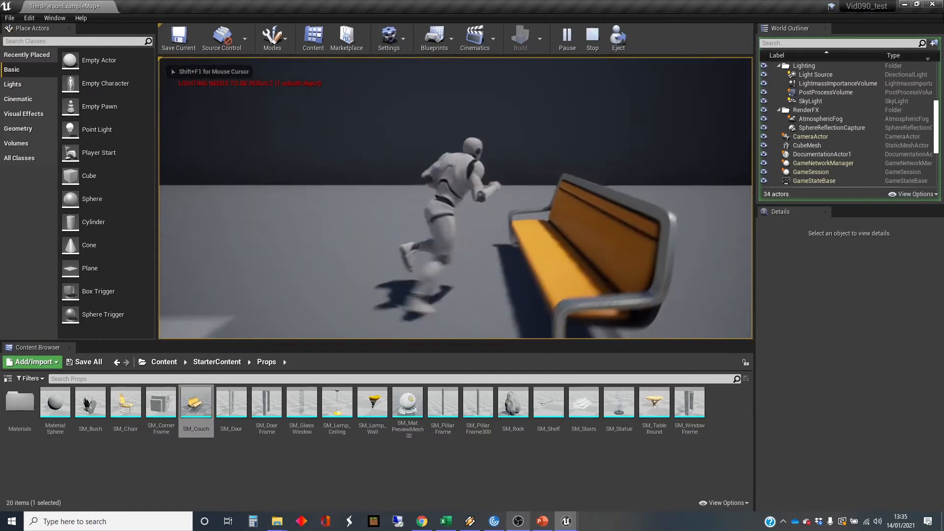
key("s")
key("w")
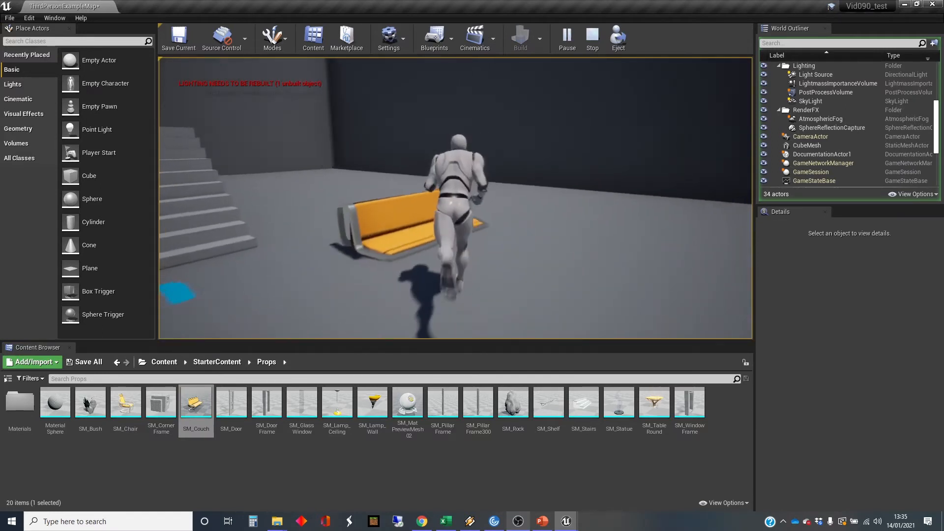
Jump the character onto the couch repeatedly to test standing on its collision while physics is simulated.
key("space")
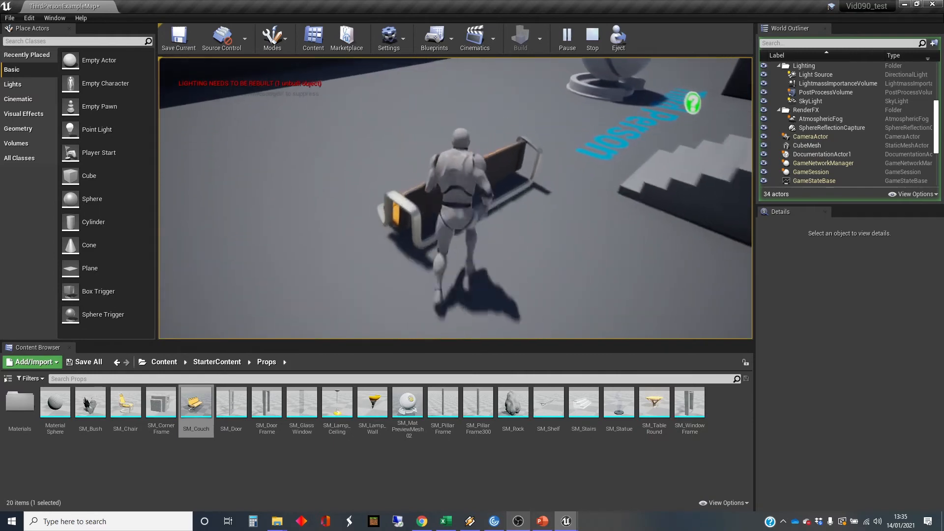
key("w")
key("space")
key("s")
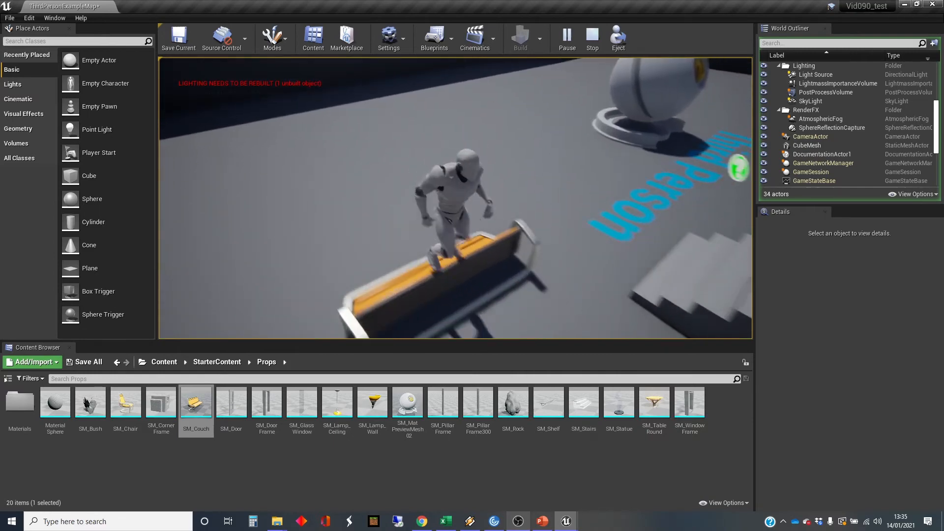
key("w")
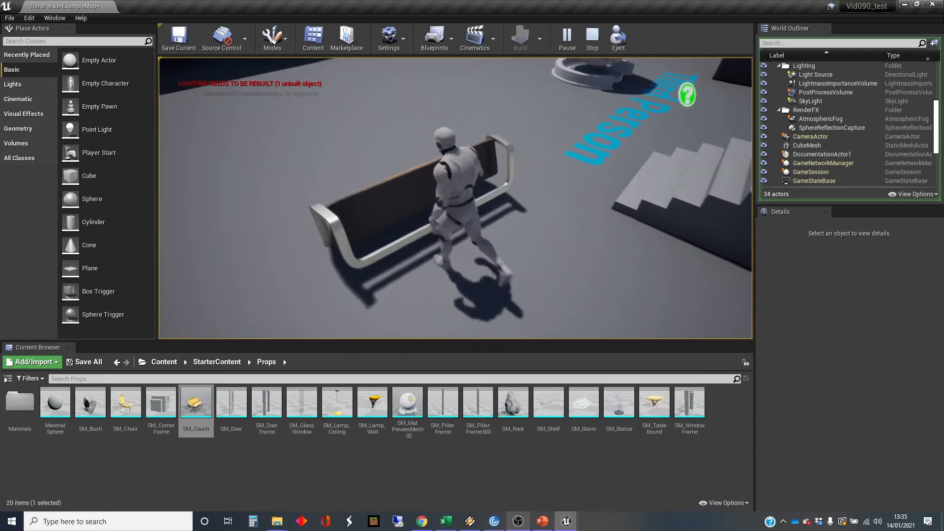
key("space")
key("s")
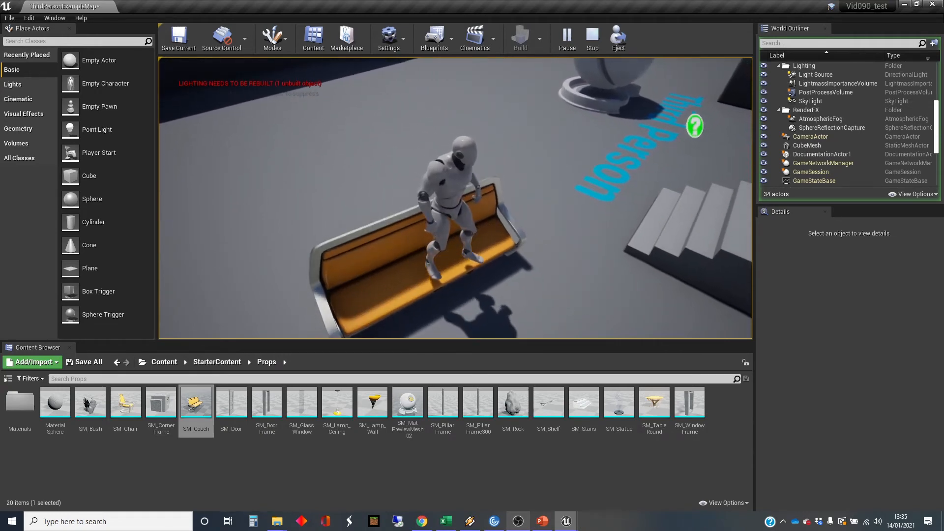
Move the character off the couch and run back into it to test how it tips and rolls.
key("s")
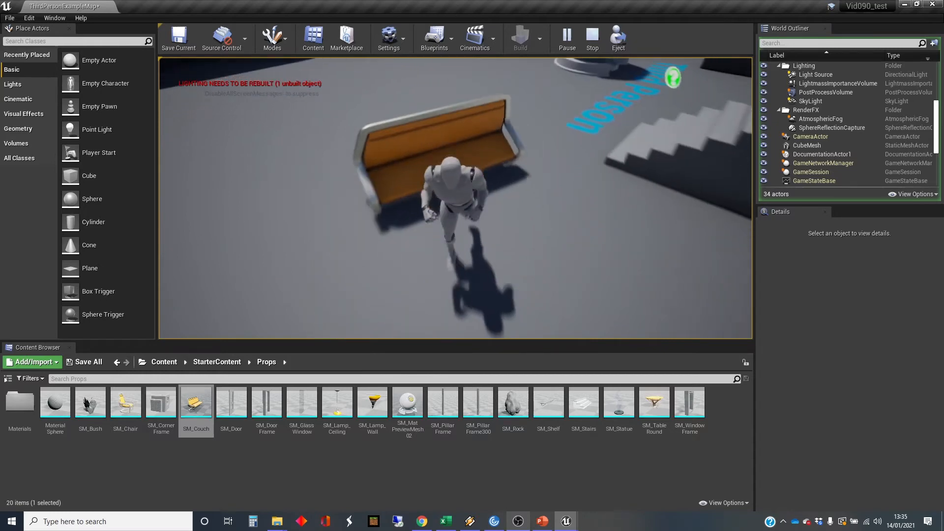
key("w")
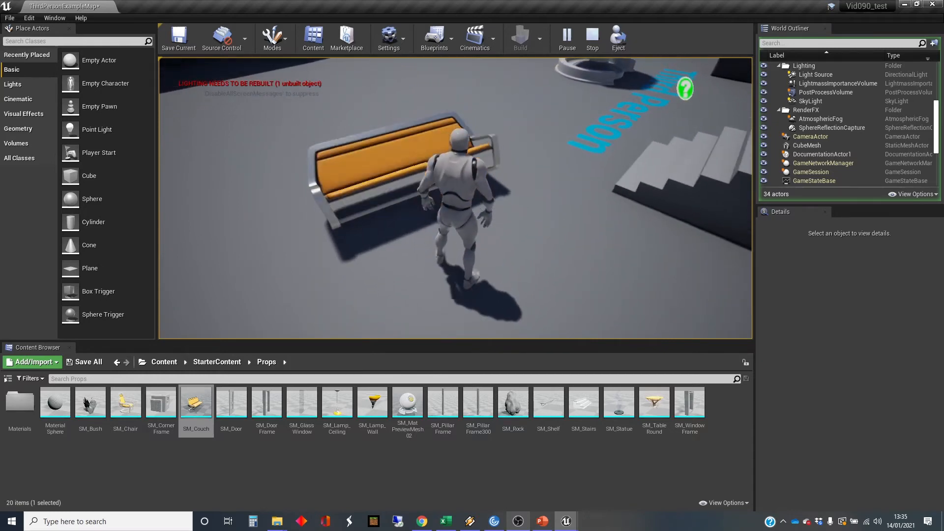
key("s")
key("w")
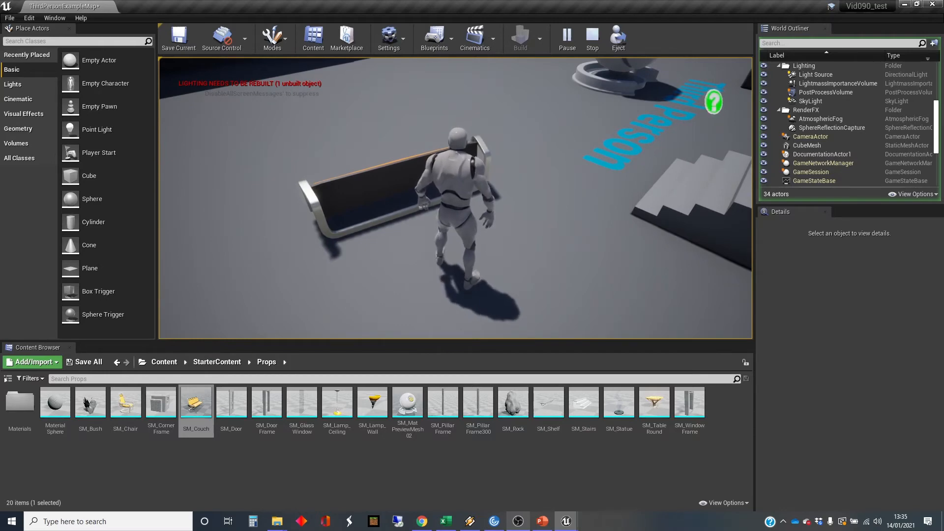
Stop the play session, open the couch's static mesh and remove its existing collision.
key("Escape")
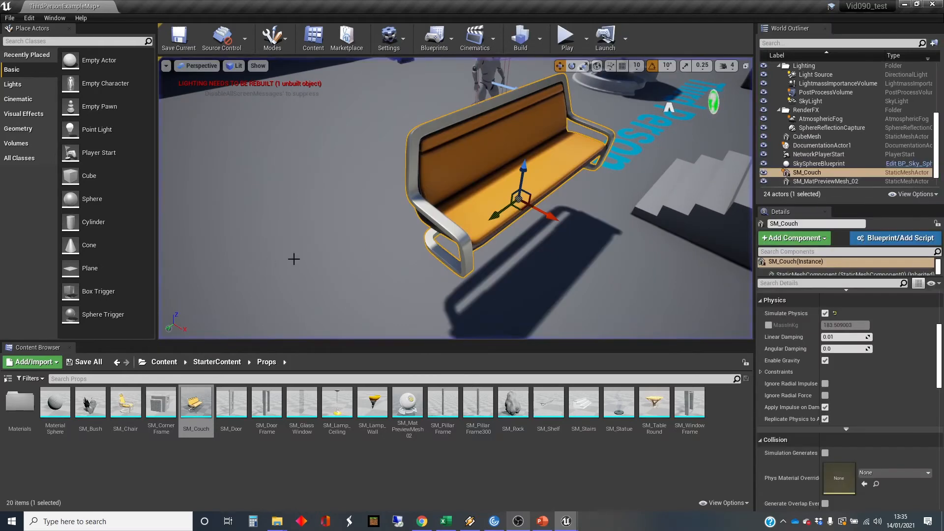
double_click(195, 406)
left_click(102, 19)
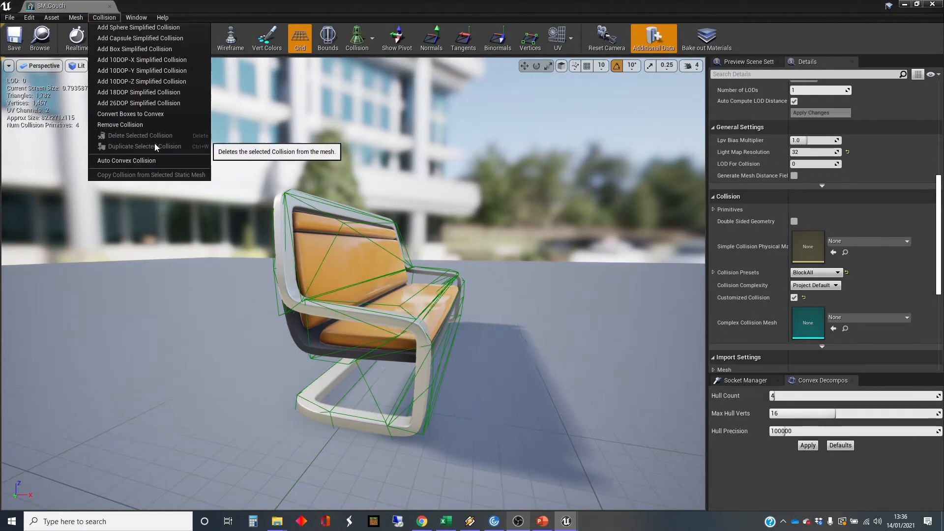
left_click(146, 123)
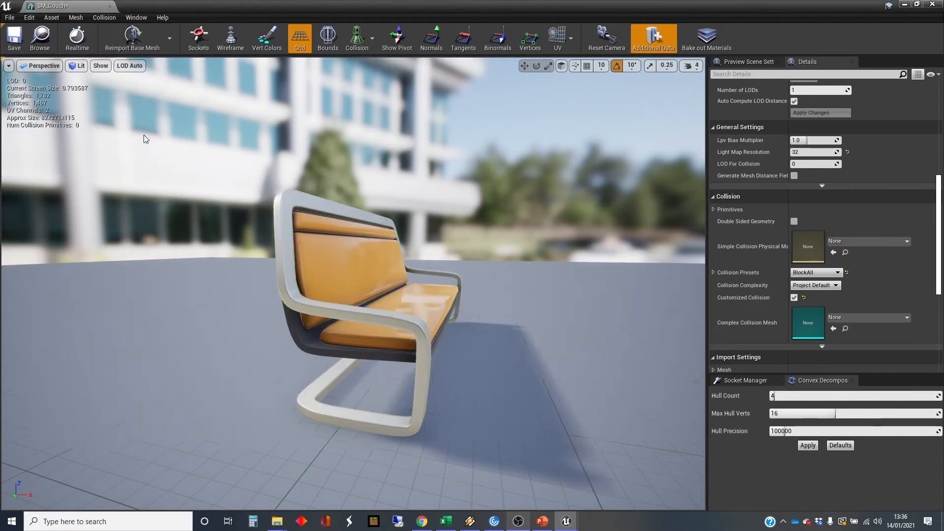
Add a box simplified collision to the couch and select it.
left_click_drag(143, 135, 275, 143)
left_click_drag(295, 295, 270, 296)
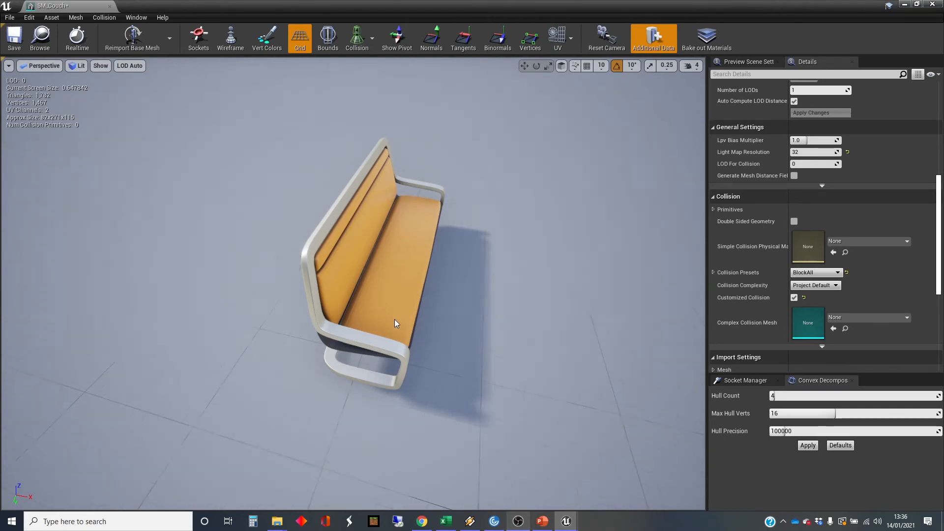
right_click_drag(395, 320, 302, 300)
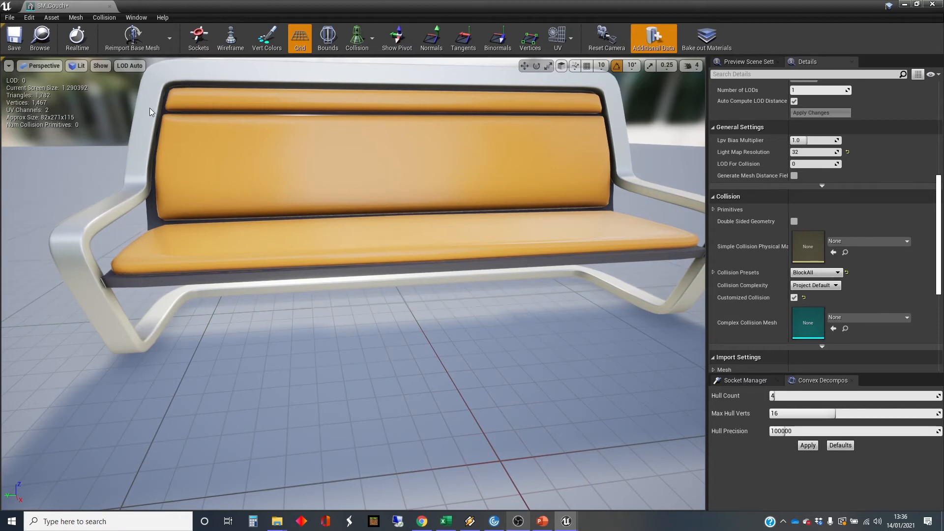
left_click(78, 20)
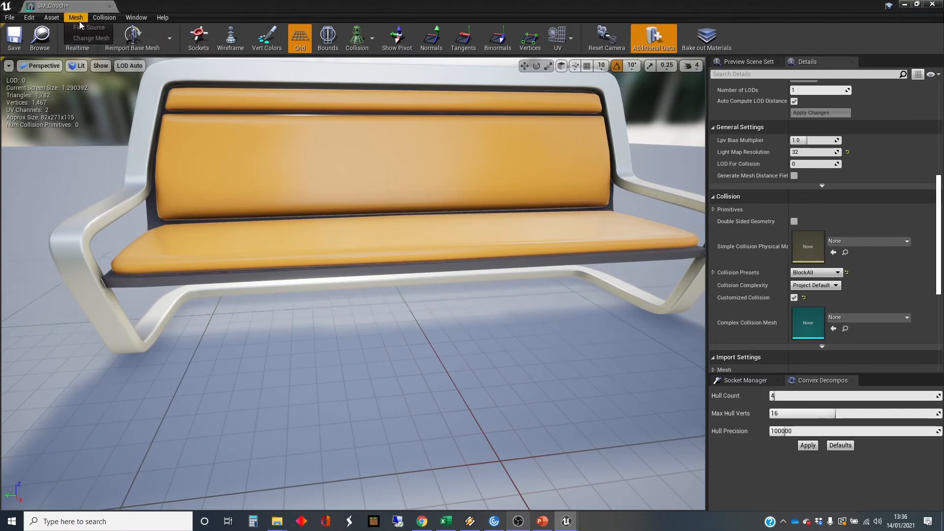
left_click(103, 20)
left_click(102, 19)
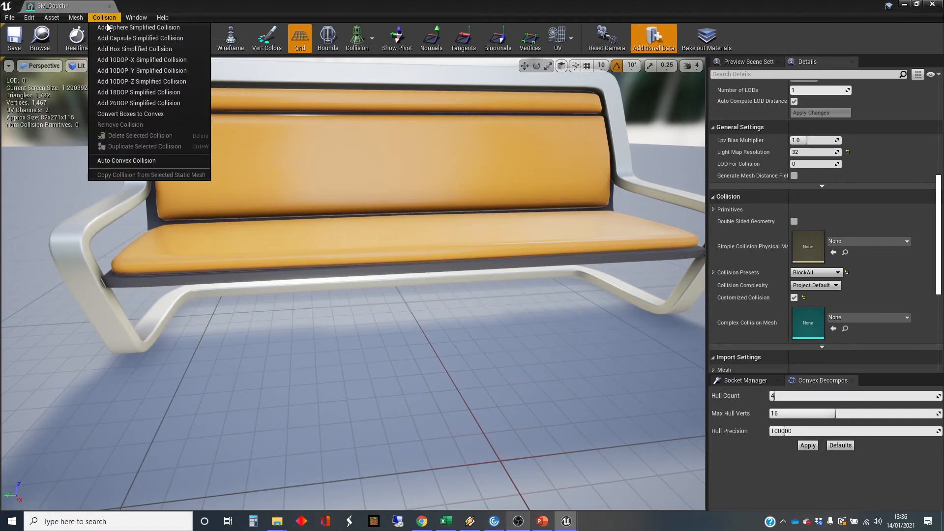
left_click(128, 48)
scroll(285, 143, "up", 3)
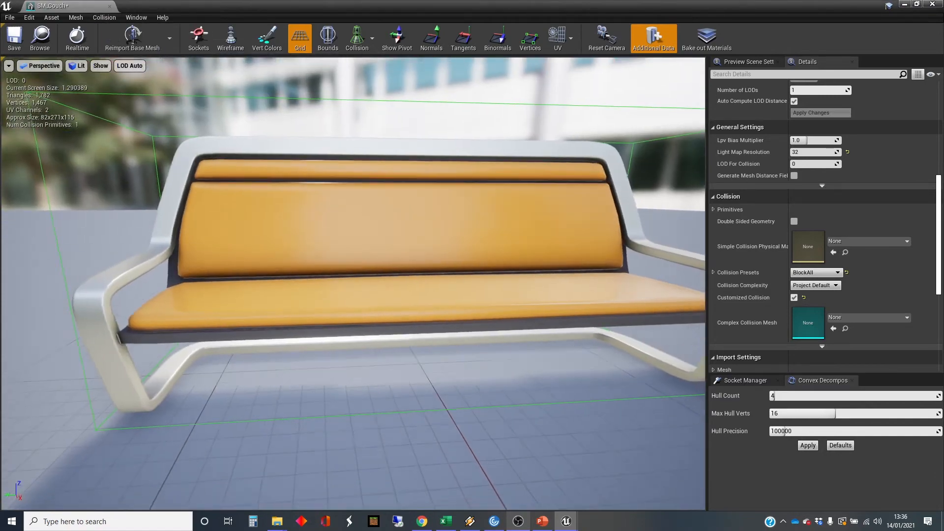
right_click_drag(285, 172, 325, 197)
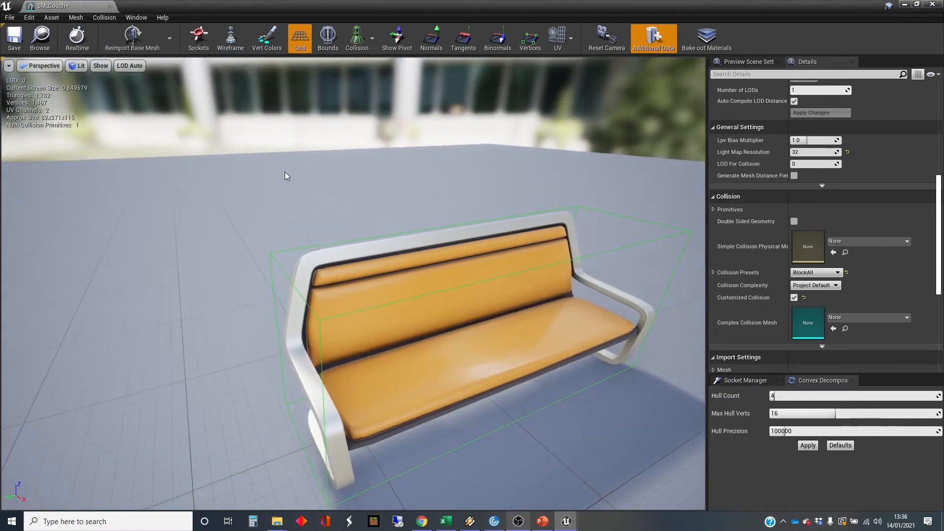
left_click(320, 323)
right_click_drag(320, 323, 305, 339)
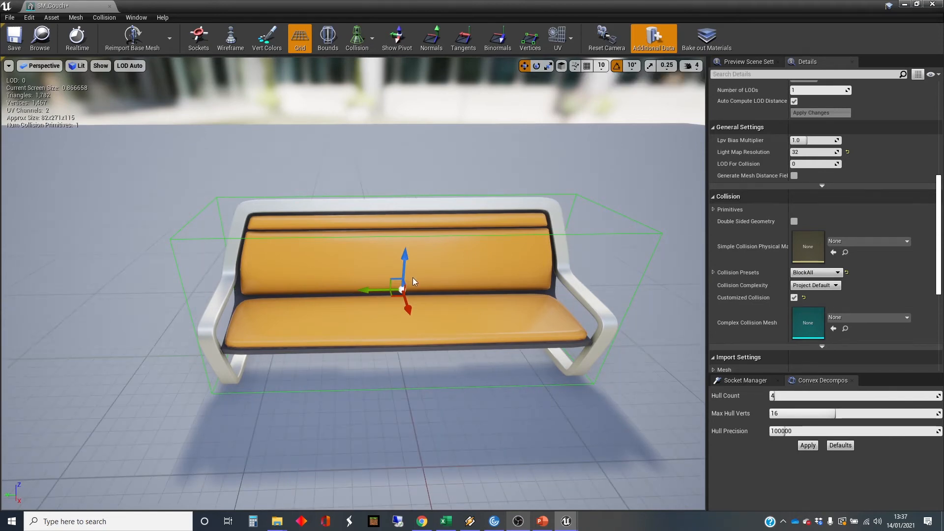
Scale the collision box down vertically to about half its height and lower it to the couch's legs.
key("r")
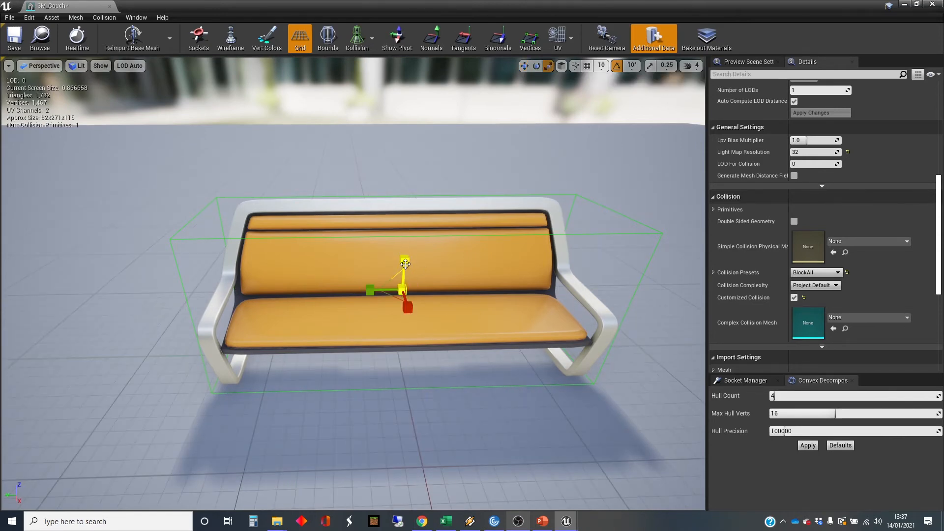
left_click_drag(405, 264, 404, 289)
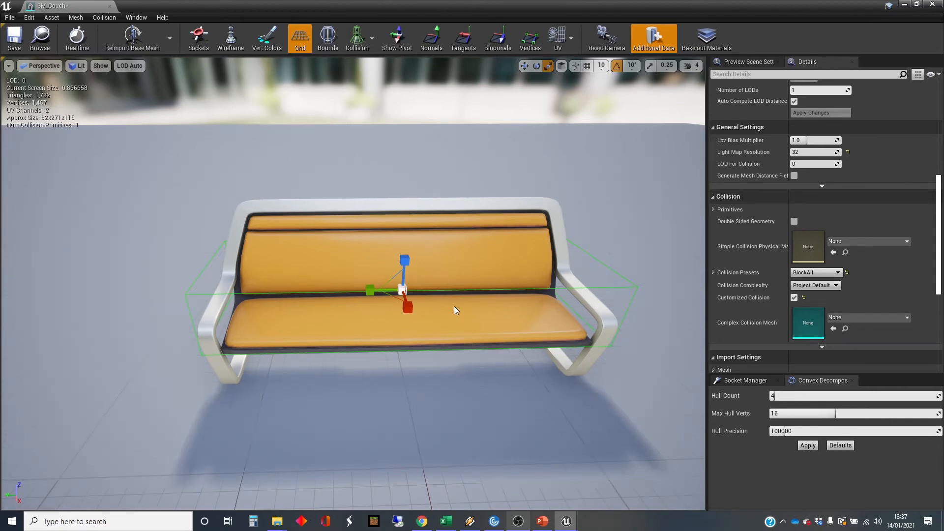
key("w")
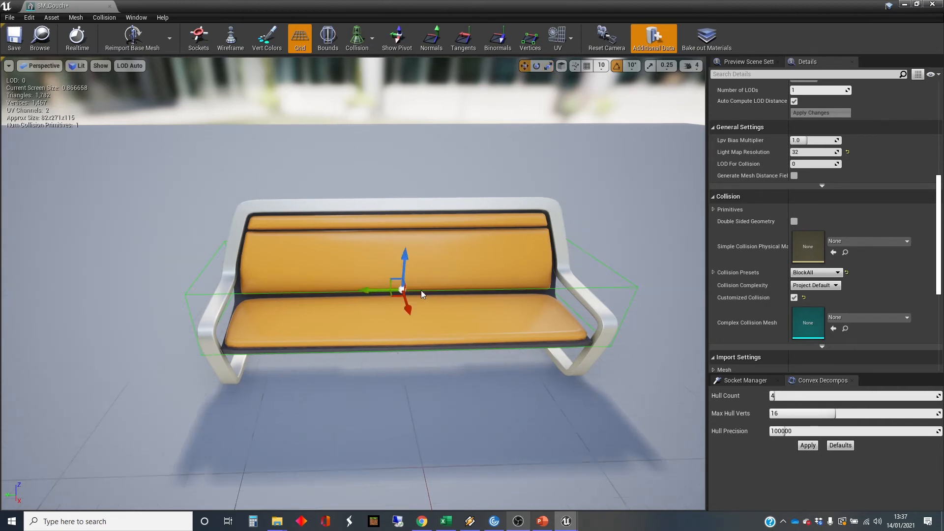
left_click_drag(403, 267, 404, 309)
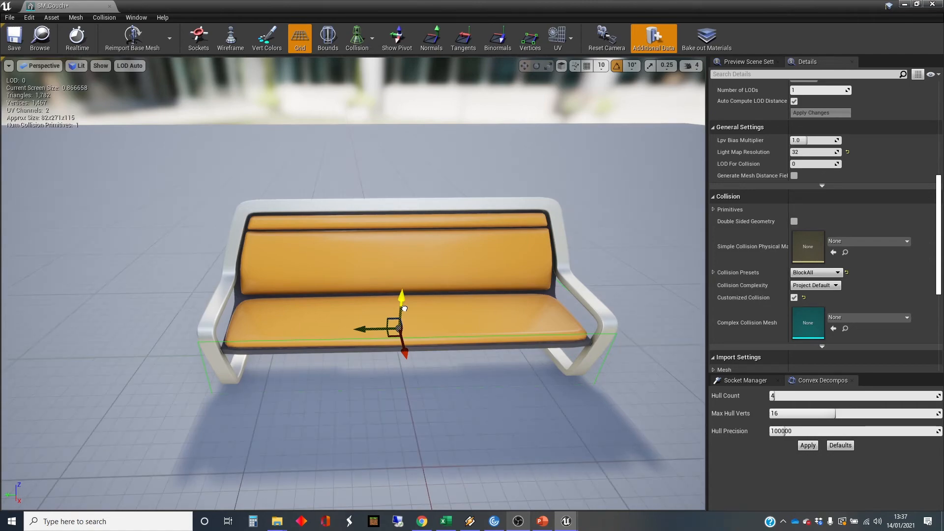
mouse_move(512, 350)
right_mouse_down()
mouse_move(462, 351)
mouse_move(408, 334)
mouse_move(374, 349)
mouse_move(364, 386)
mouse_move(354, 327)
mouse_move(416, 367)
mouse_move(512, 354)
right_mouse_up()
Fine-tune the box's height and vertical position so it spans from the floor up to the seat.
key("r")
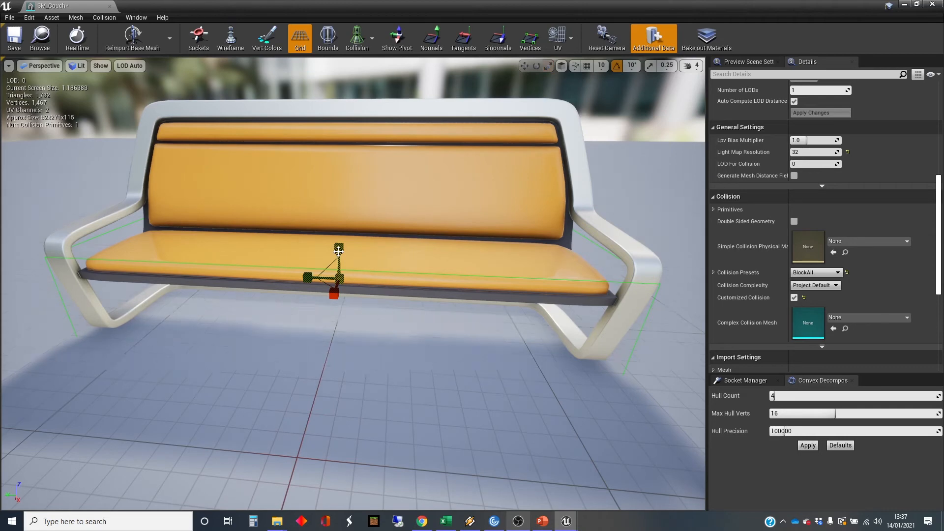
left_click_drag(338, 251, 338, 252)
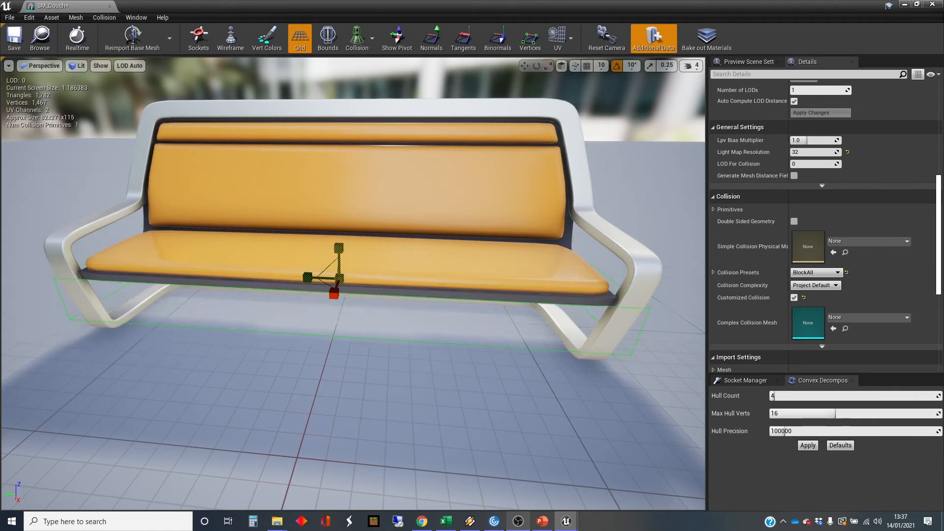
left_click(338, 256)
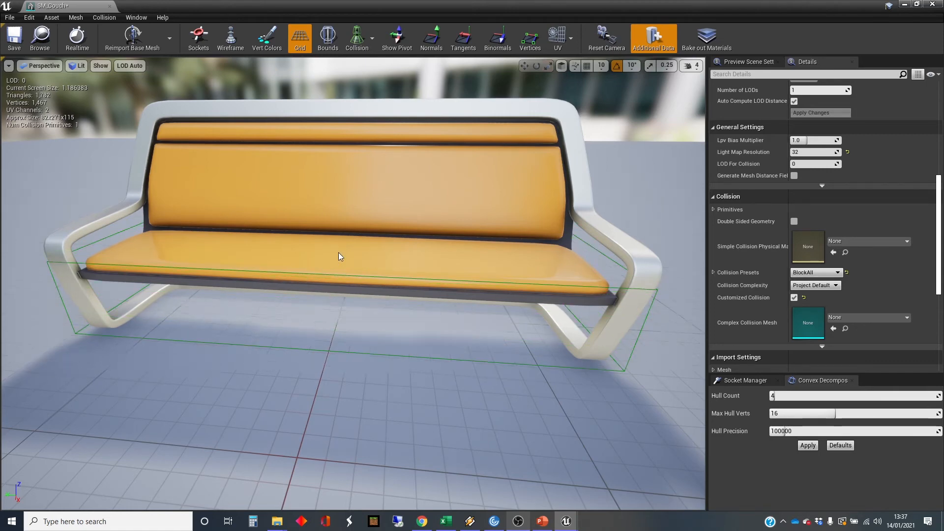
left_click(355, 276)
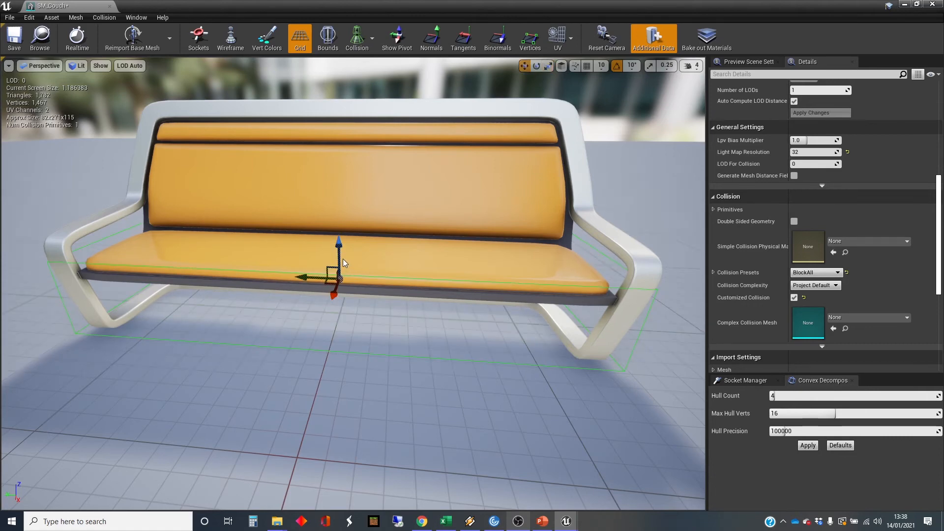
left_click_drag(338, 239, 339, 244)
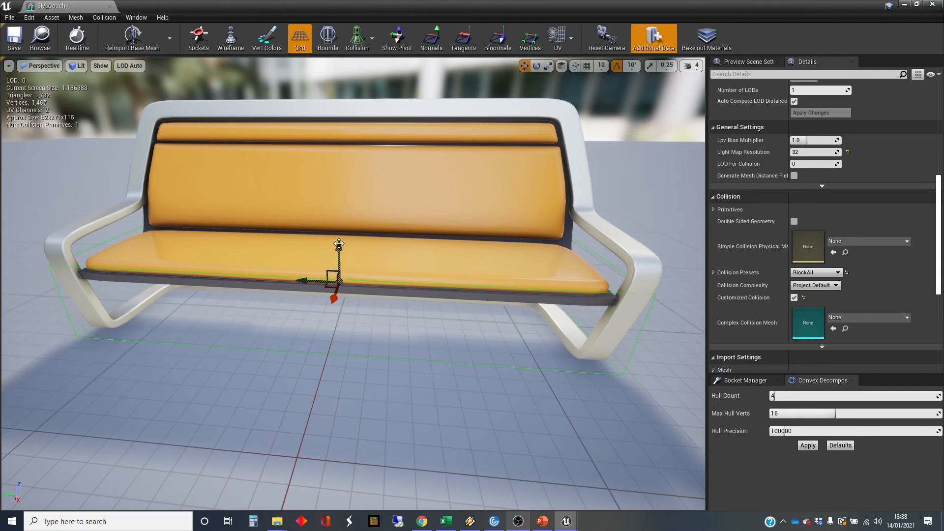
Add a second box simplified collision to the couch for the backrest.
right_click_drag(473, 297, 324, 267)
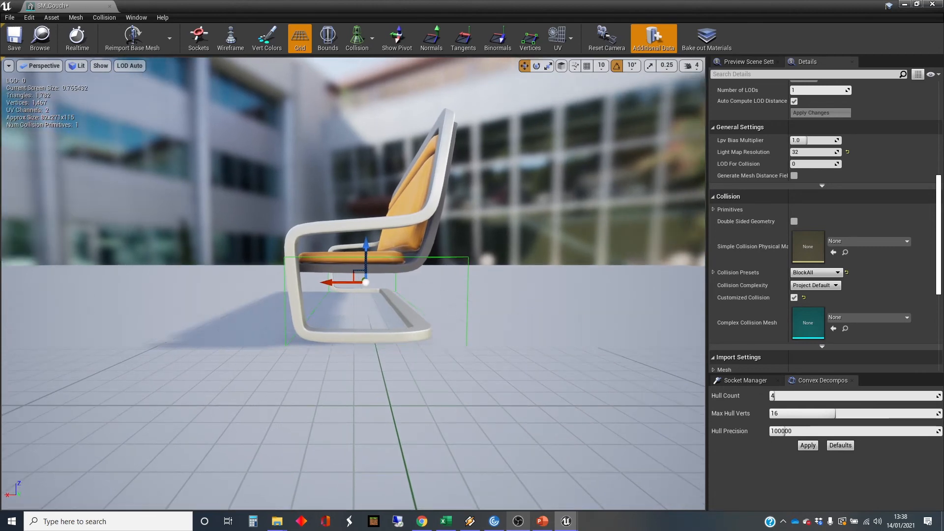
right_click_drag(324, 268, 556, 312)
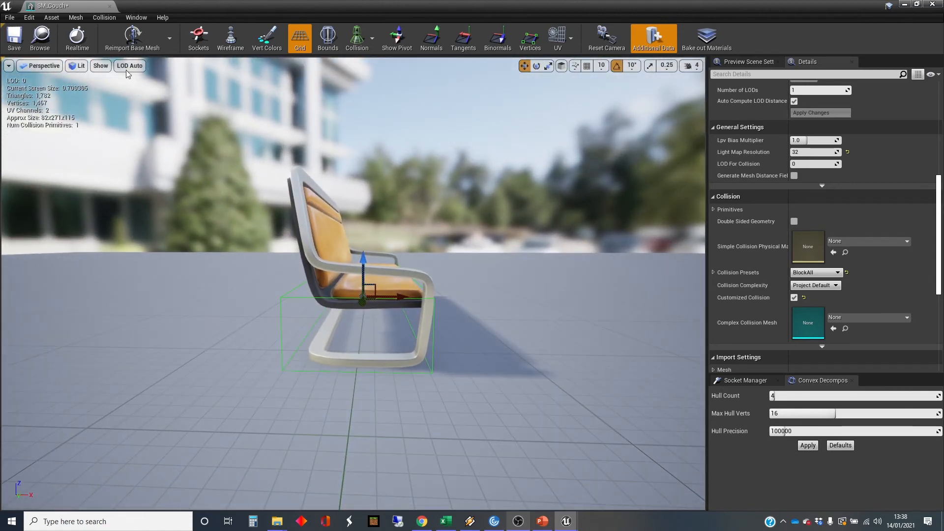
left_click(78, 37)
left_click(94, 18)
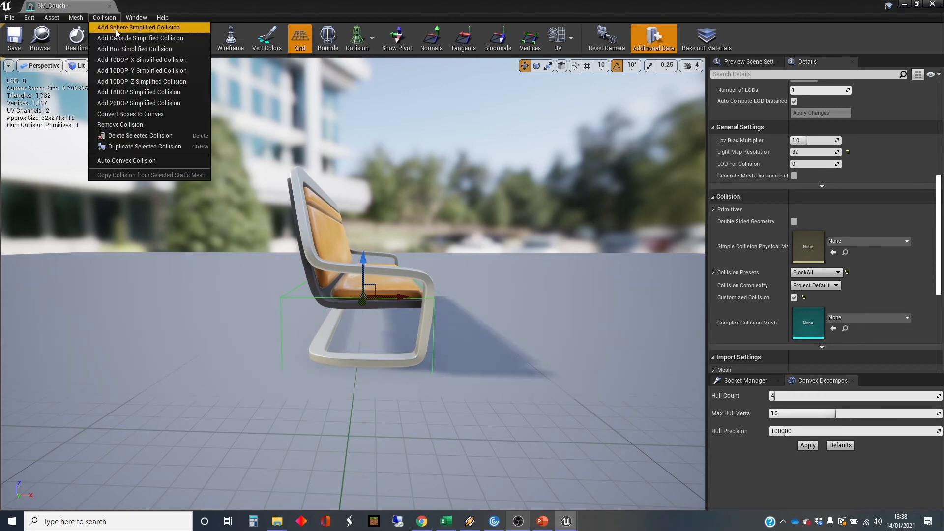
left_click(124, 49)
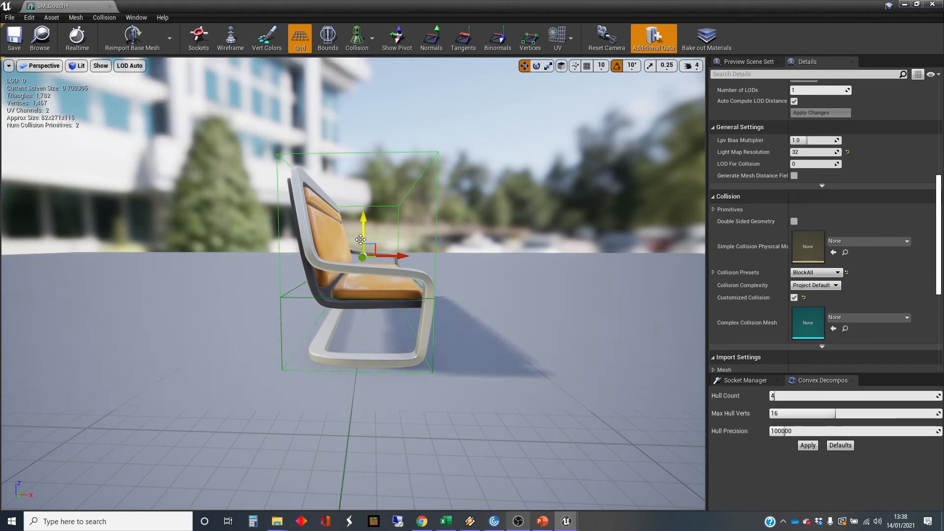
Scale the second box into a thin upright slab along the X axis and move it back onto the backrest.
key("r")
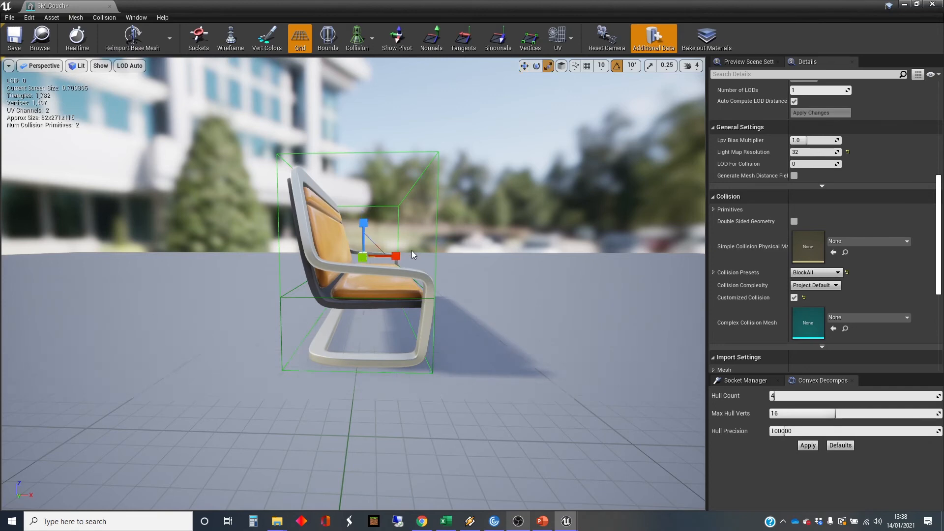
left_click_drag(398, 254, 356, 254)
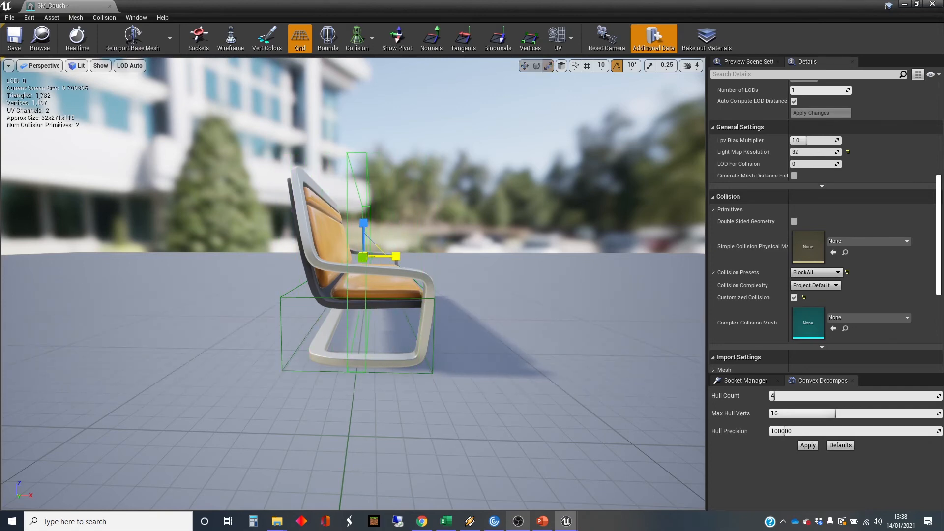
left_click(396, 256)
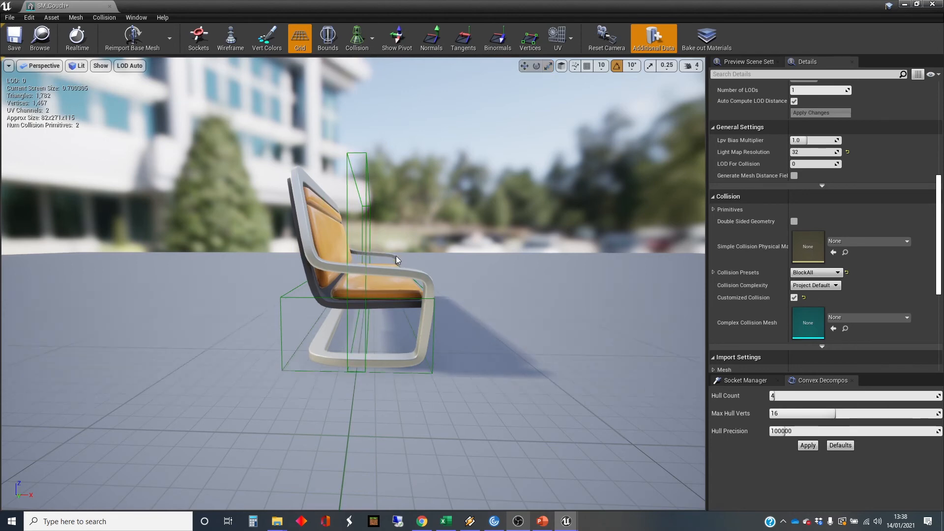
left_click(366, 228)
key("w")
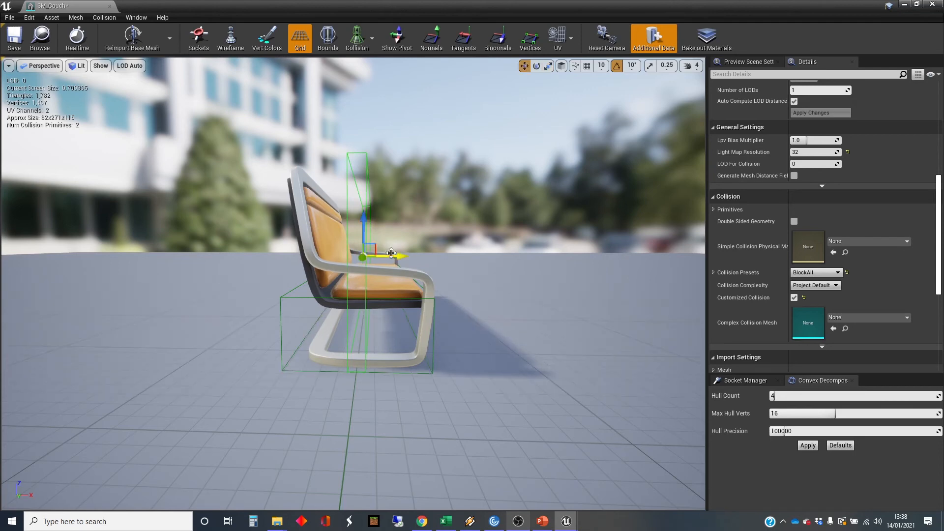
left_click_drag(391, 253, 357, 253)
Examine from several angles how the two collision boxes fit the couch's seat and backrest.
key("a")
right_click_drag(363, 254, 379, 238)
key("e")
key("d")
key("w")
key("d")
key("w")
key("s")
key("a")
key("d")
key("a")
key("d")
key("a")
key("d")
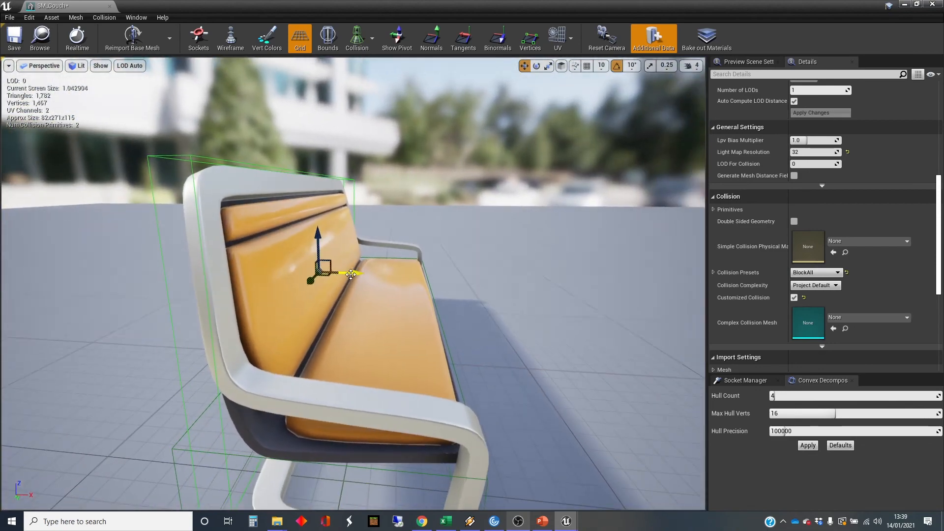
Reduce the viewport camera speed to 2 and check the backrest box's fit up close.
left_click(698, 66)
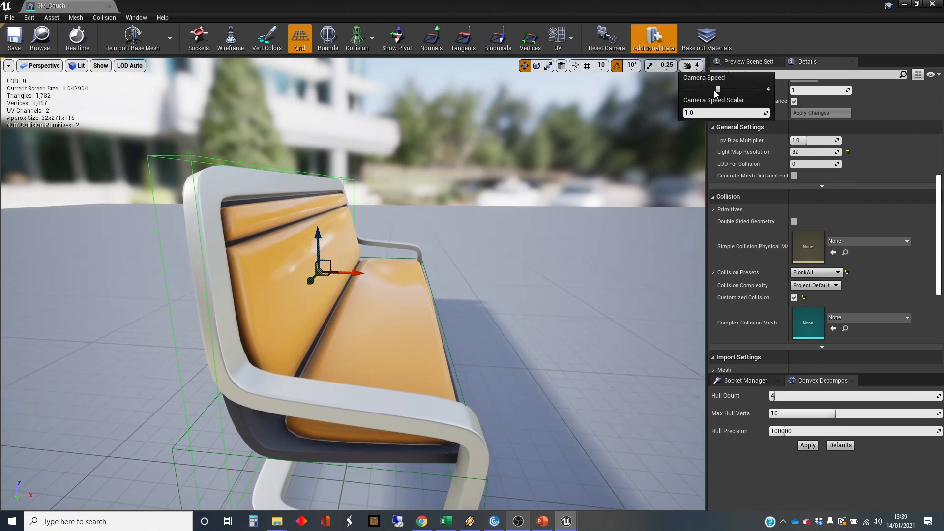
left_click_drag(716, 92, 697, 91)
right_click_drag(551, 167, 551, 167)
key("a")
key("d")
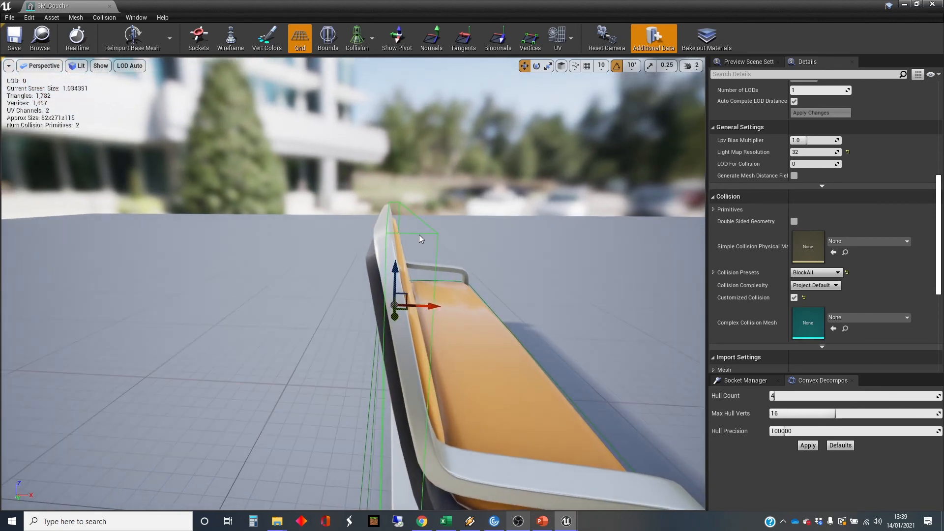
right_click_drag(417, 287, 417, 287)
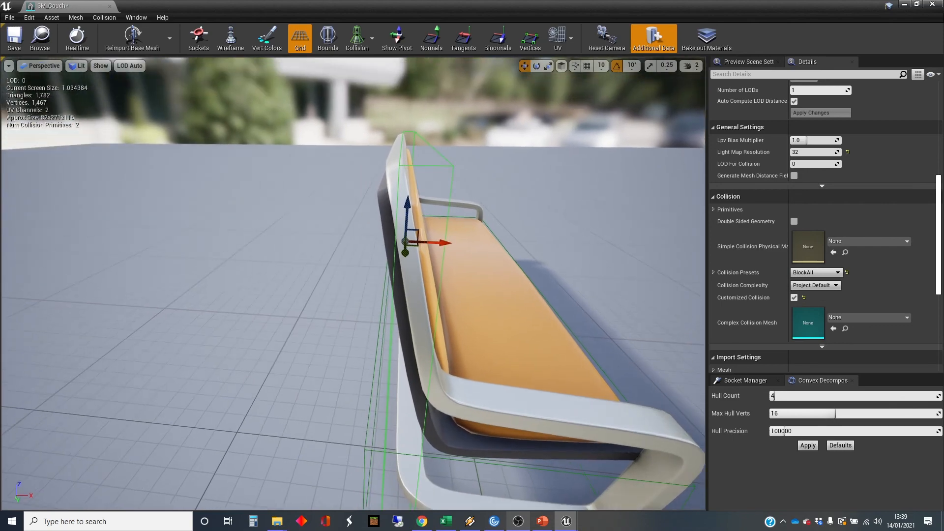
right_click_drag(108, 160, 108, 160)
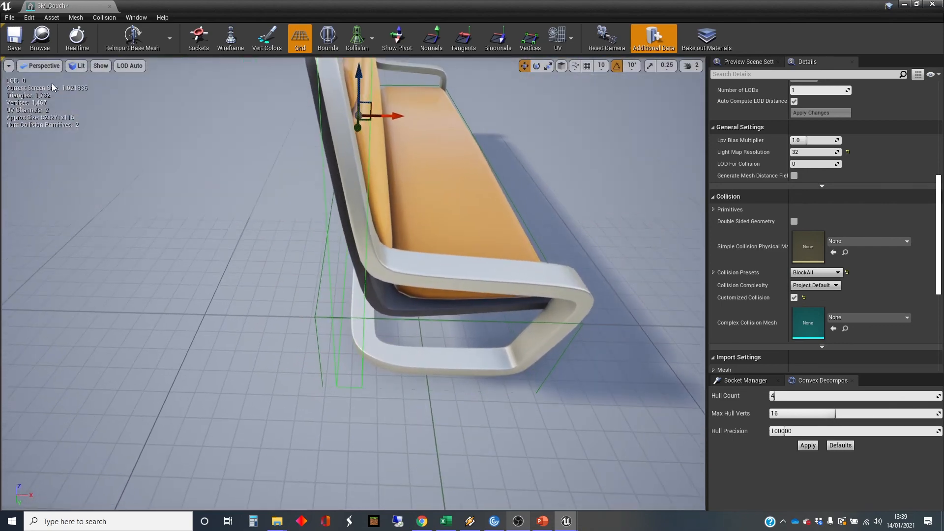
Convert the couch's two collision boxes to convex collision and review them from the side.
left_click(105, 18)
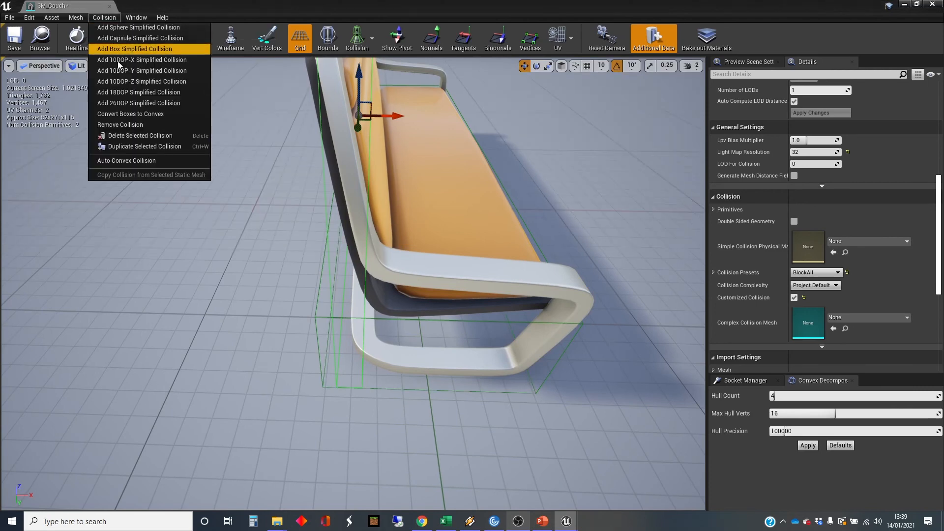
left_click(152, 114)
left_click(509, 283)
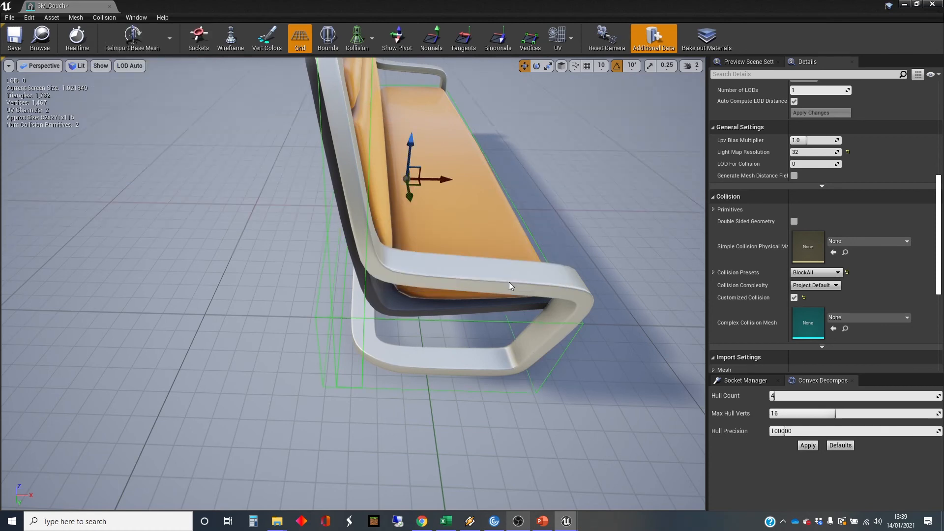
right_click_drag(506, 282, 481, 268)
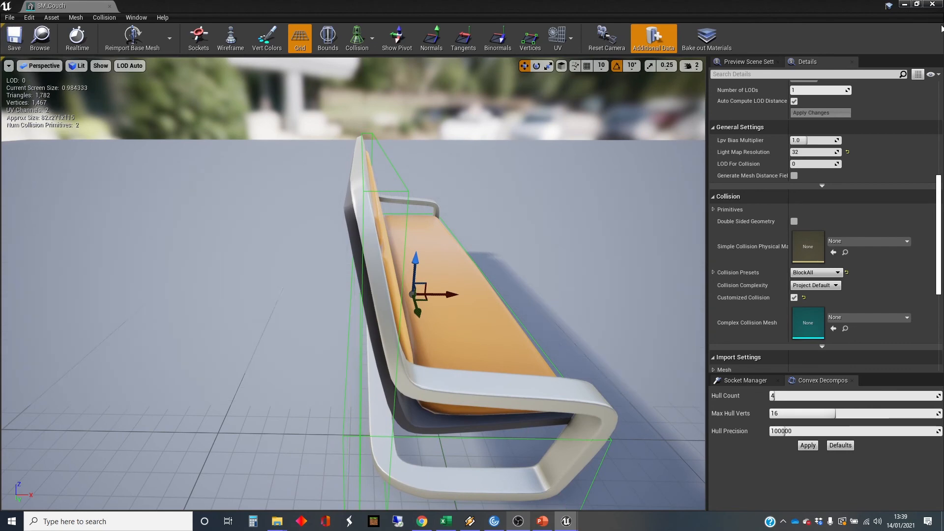
Return to the level and play-test it briefly, running the character to the couch and jumping, and end the play session.
left_click(906, 4)
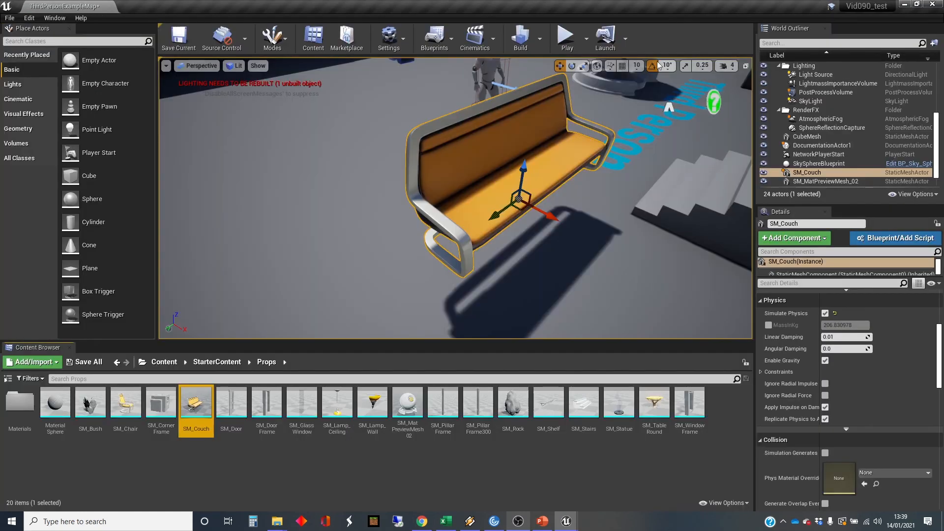
key("a")
right_click_drag(563, 104, 634, 94)
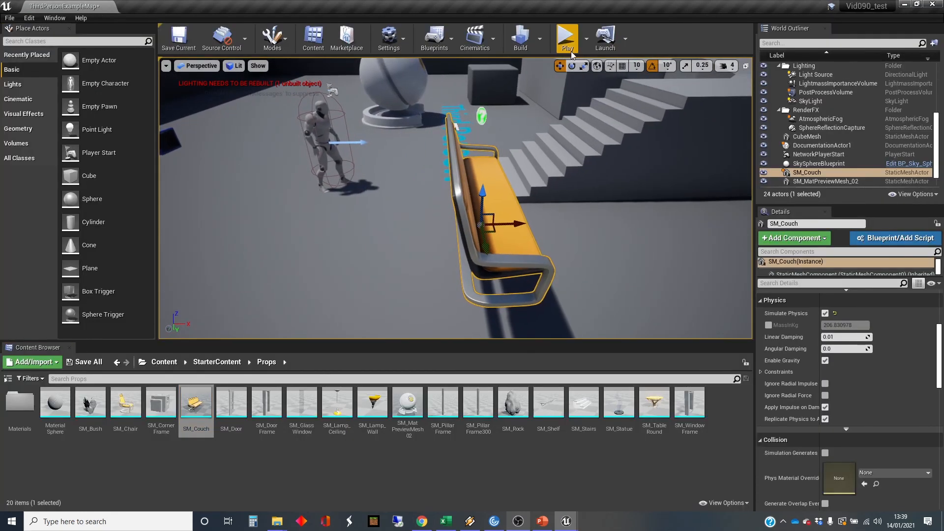
left_click(566, 39)
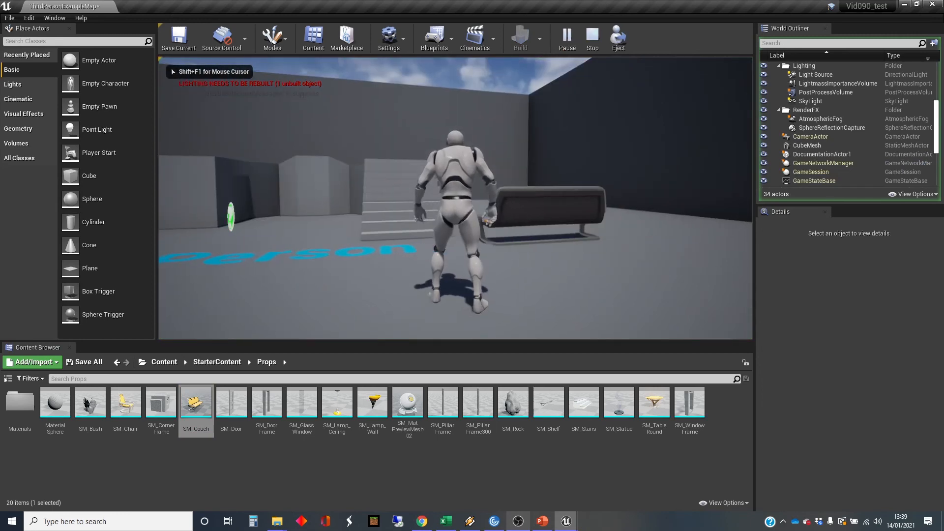
key("w")
key("w")
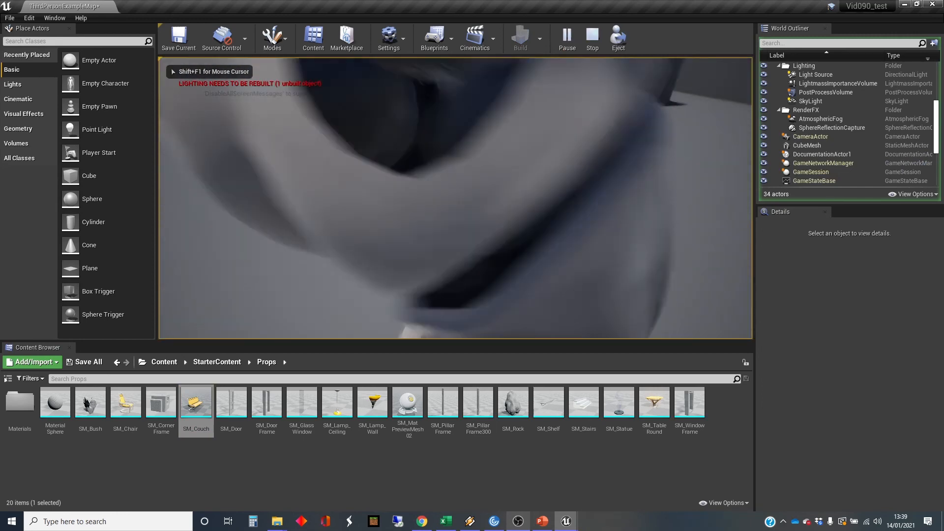
key("w")
key("space")
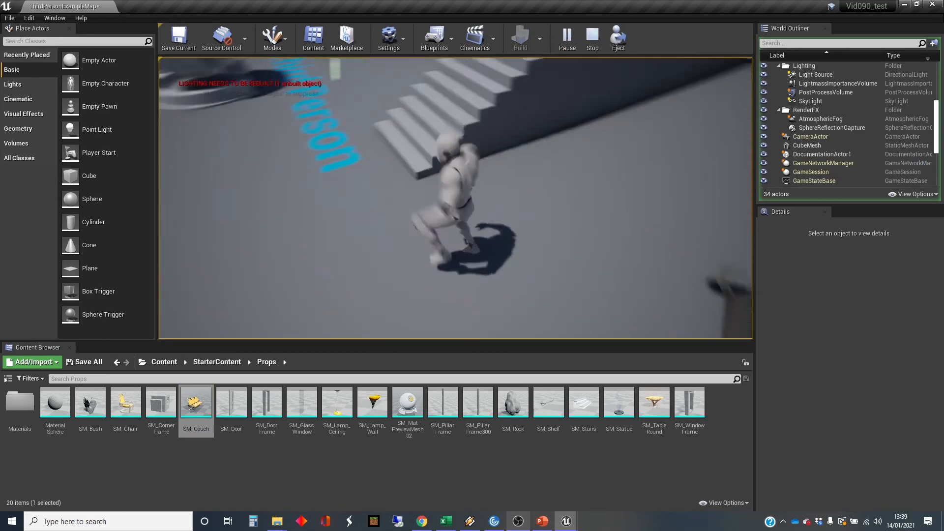
key("s")
key("Escape")
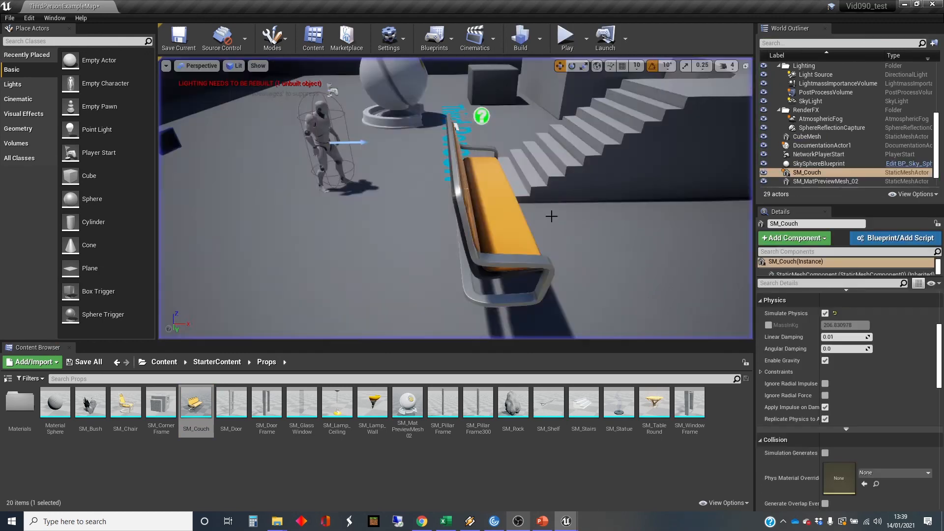
Play the level again, jump the character onto the couch's seat and walk along it to test the convex collision.
key("alt+p")
key("w")
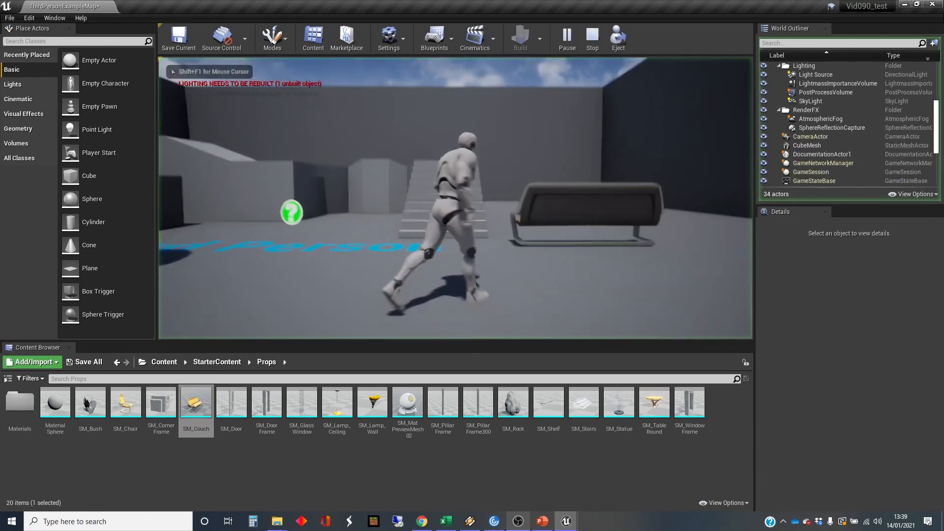
key("w")
key("space")
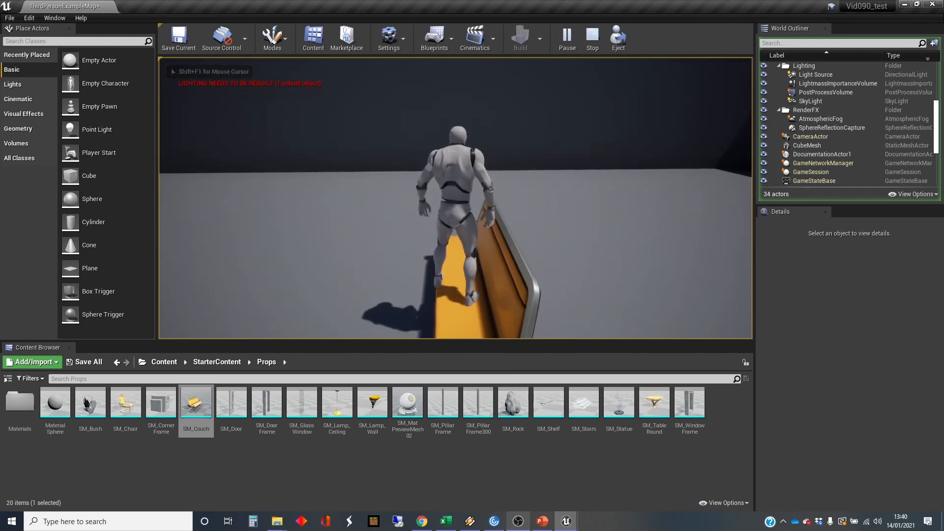
key("s")
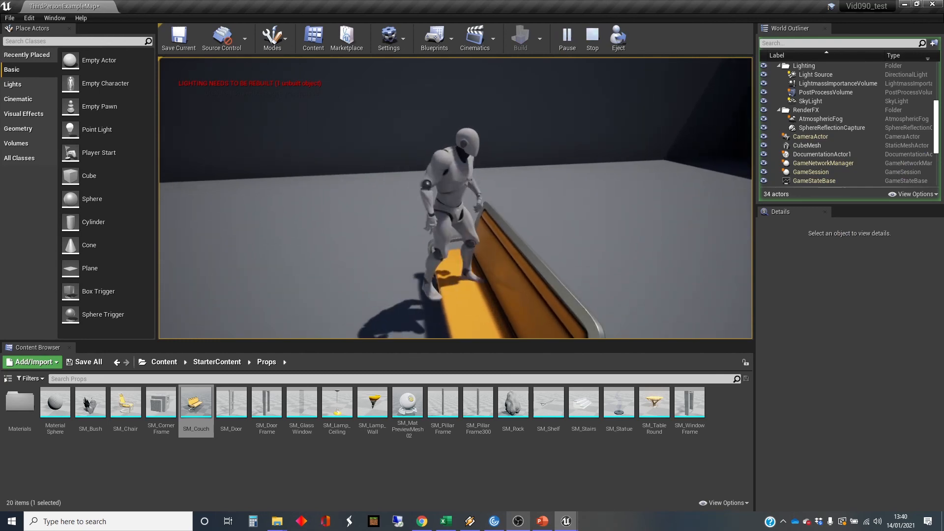
key("s")
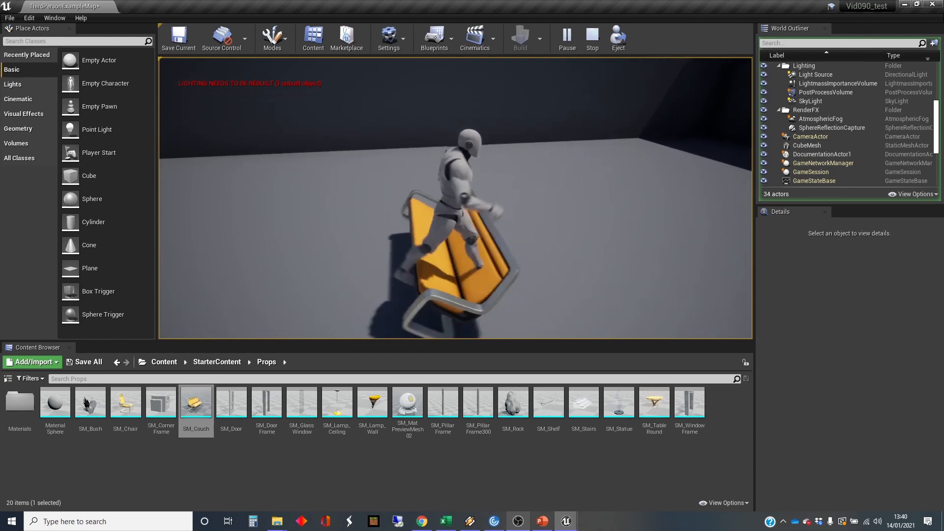
key("s")
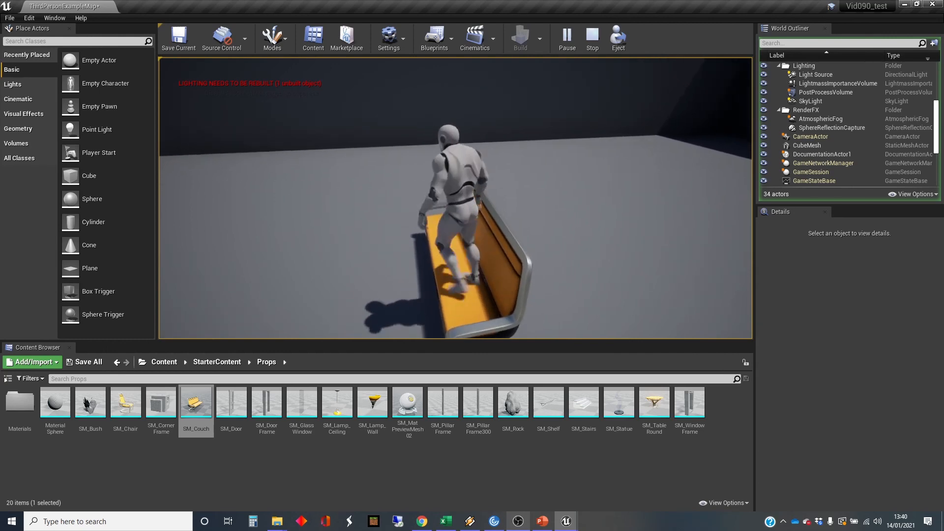
Jump the character about on the physics-simulated couch to test how it reacts, and run off it across the floor.
key("d")
key("space")
key("a")
key("space")
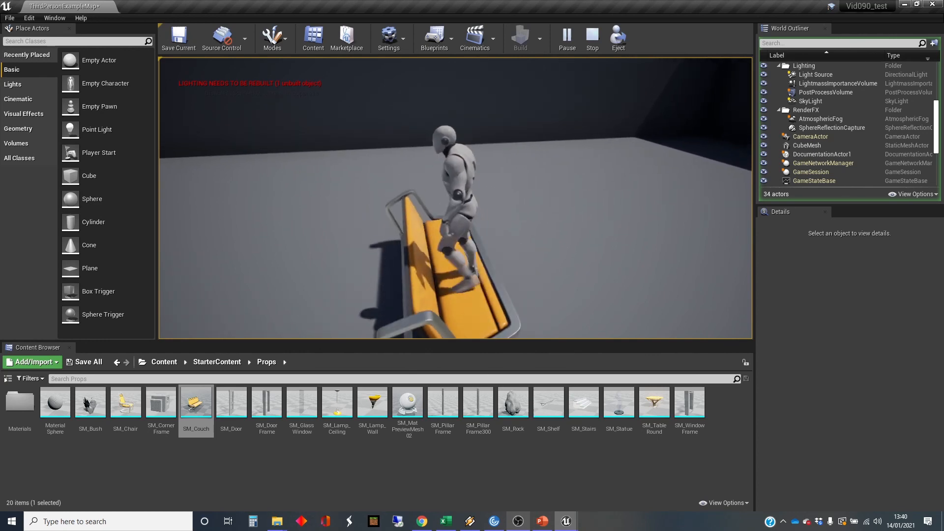
key("space")
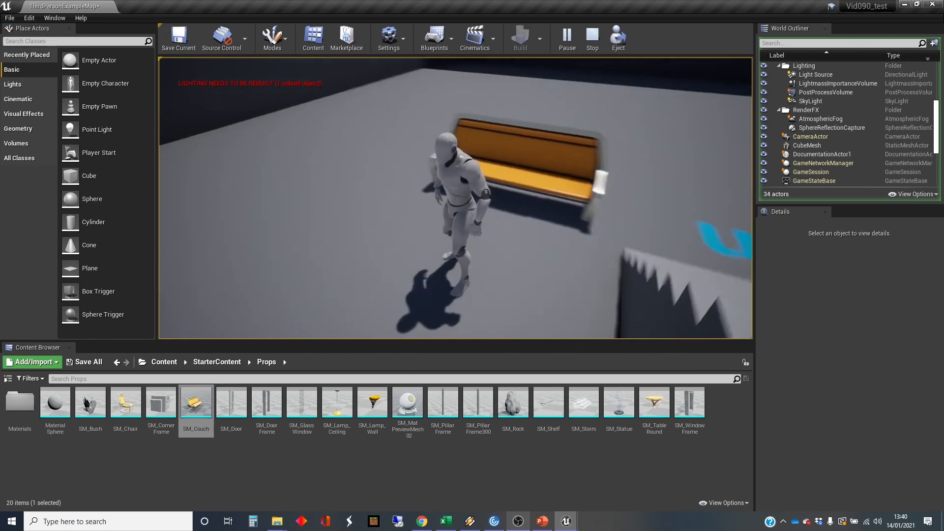
key("a")
key("s")
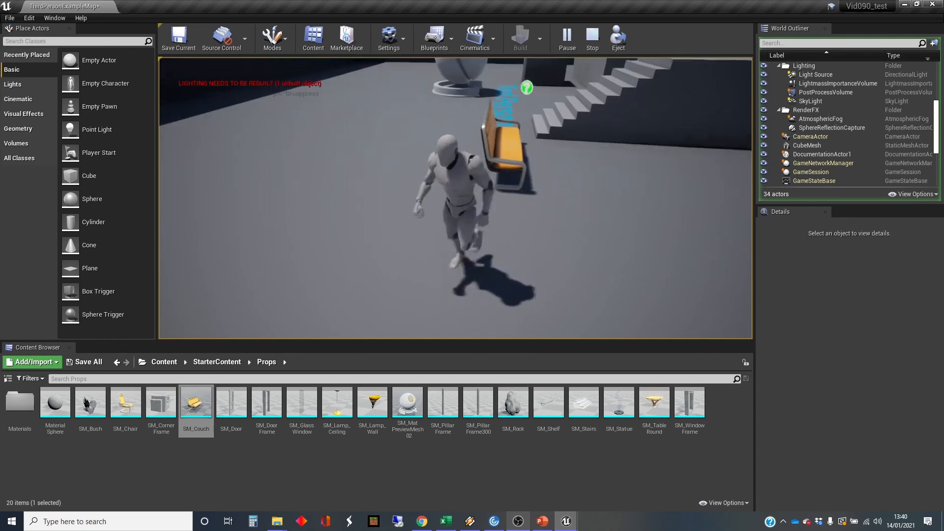